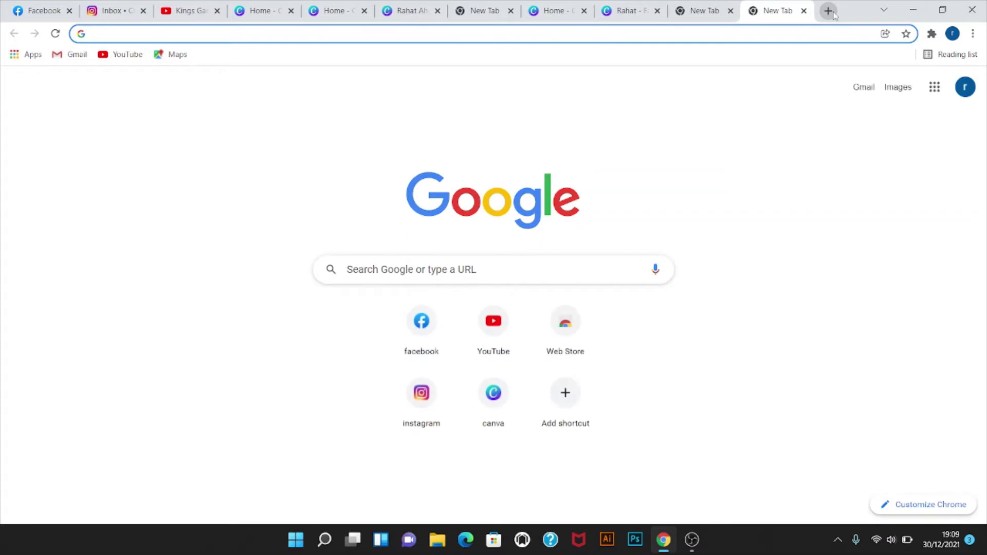
Step: Open the Canva website from a web search for "canva" and create a blank Facebook Post design
{"action": "type", "text": "CANVA"}
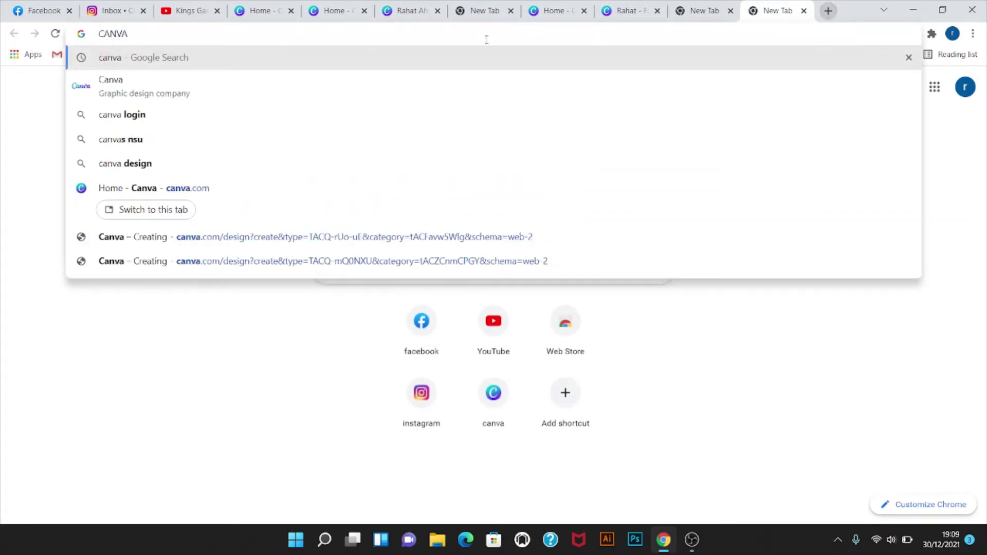
{"action": "left_click", "coordinate": [107, 81]}
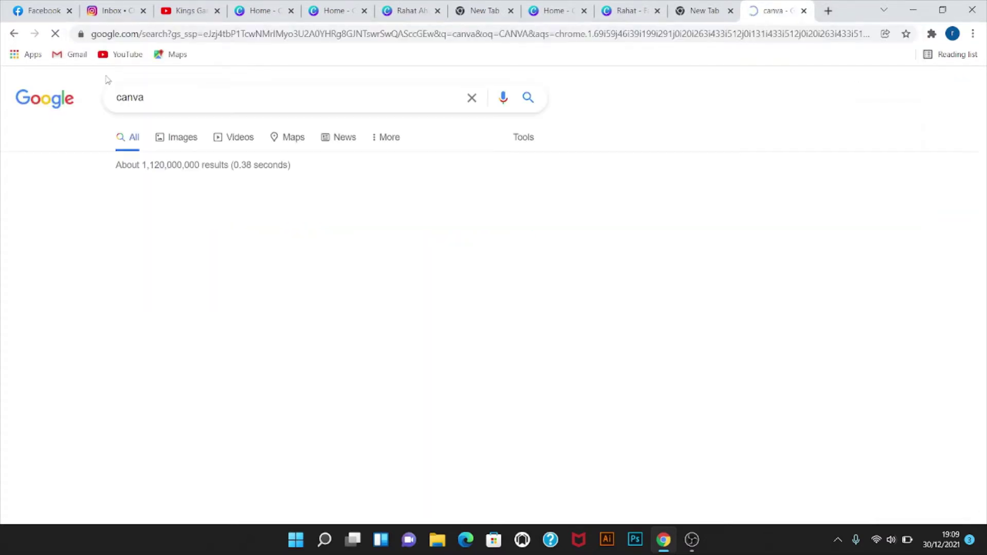
{"action": "scroll", "coordinate": [136, 341], "scroll_direction": "down", "scroll_amount": 3}
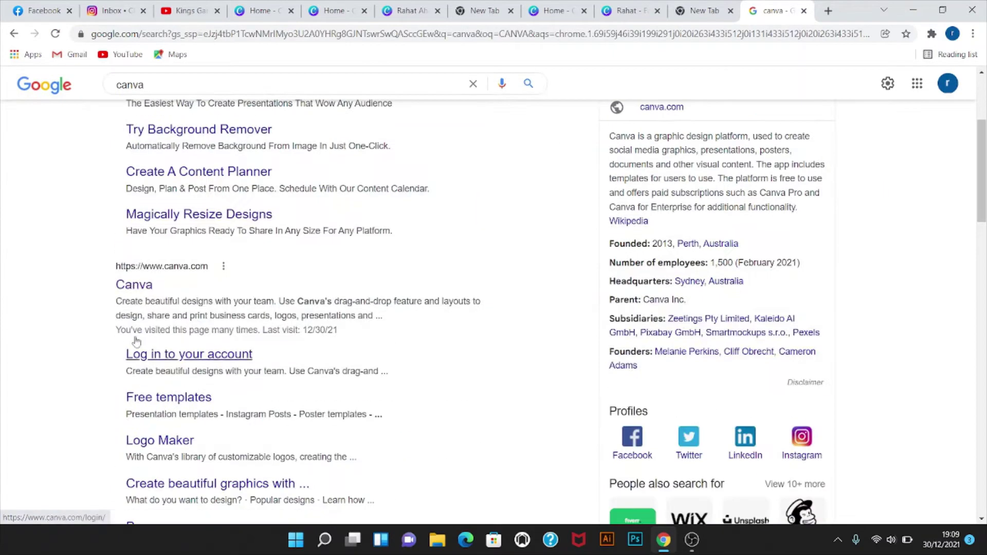
{"action": "left_click", "coordinate": [135, 290]}
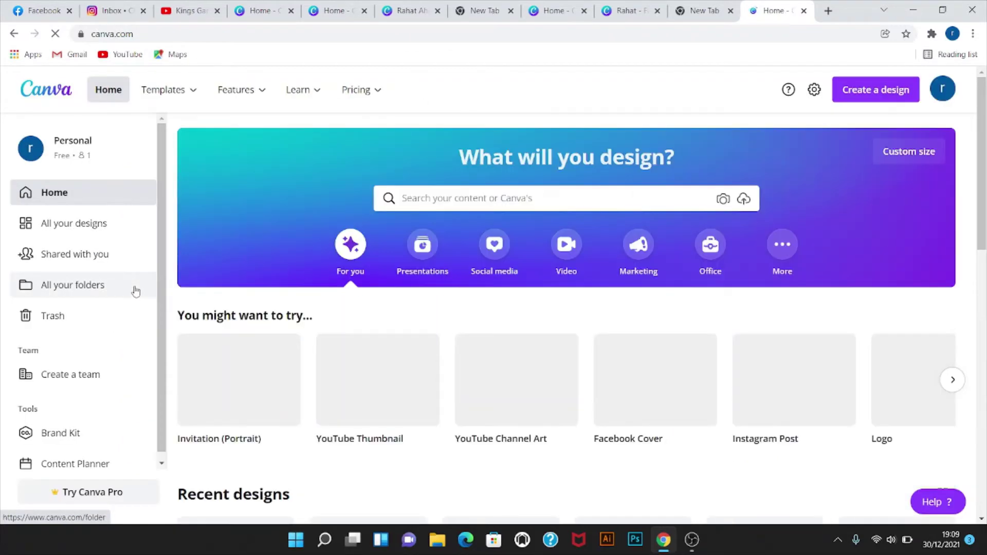
{"action": "left_click", "coordinate": [878, 91]}
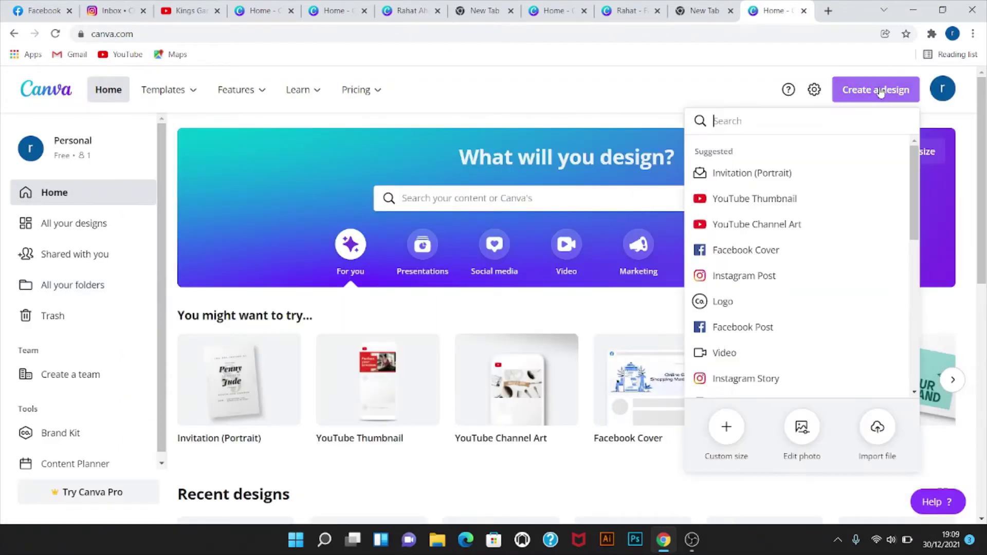
{"action": "left_click", "coordinate": [747, 338]}
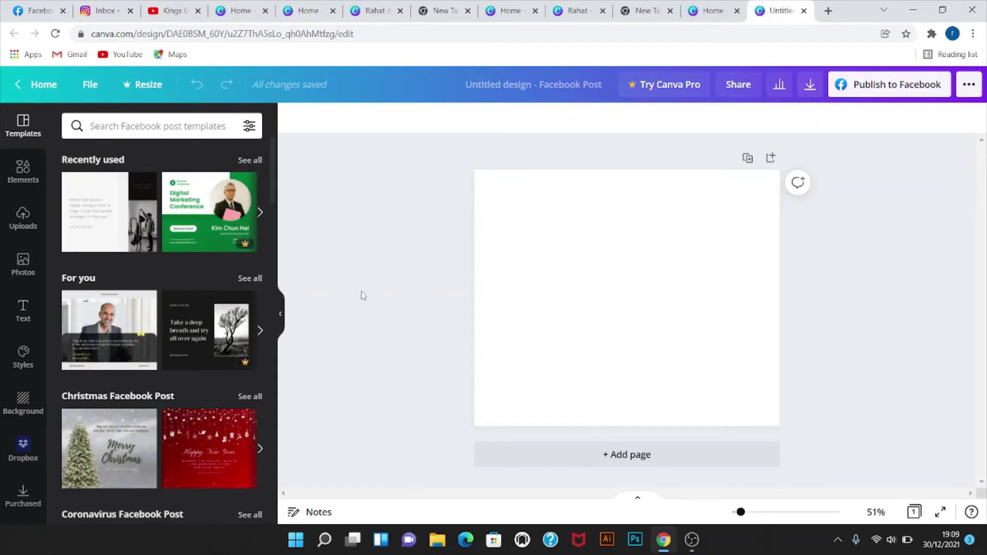
Step: Search the design elements for Shapes
{"action": "left_click", "coordinate": [26, 181]}
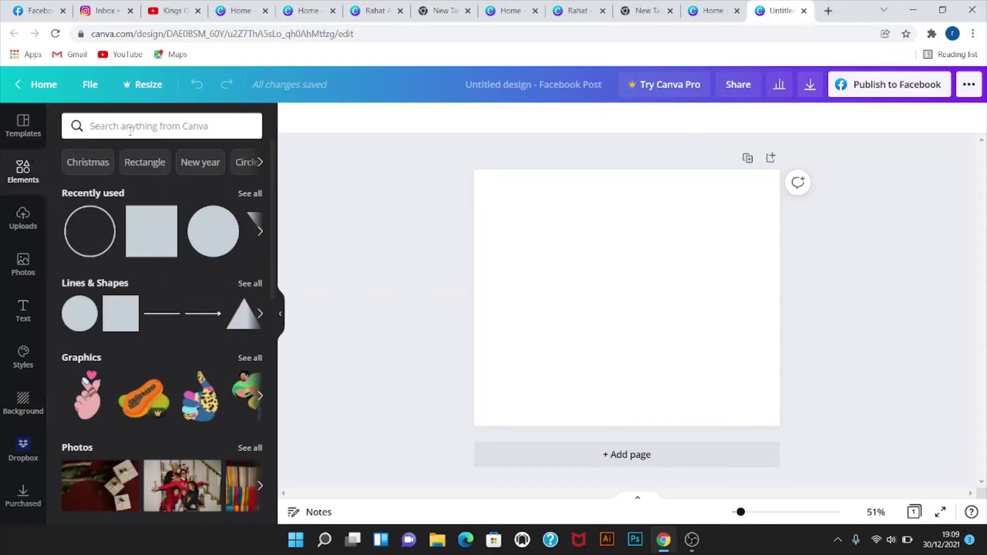
{"action": "left_click", "coordinate": [130, 127]}
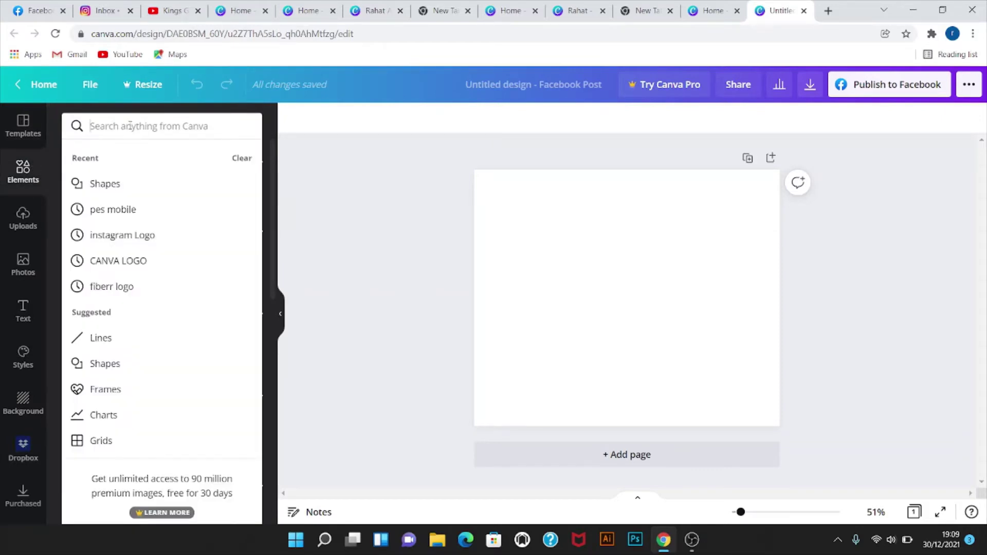
{"action": "type", "text": "SHA"}
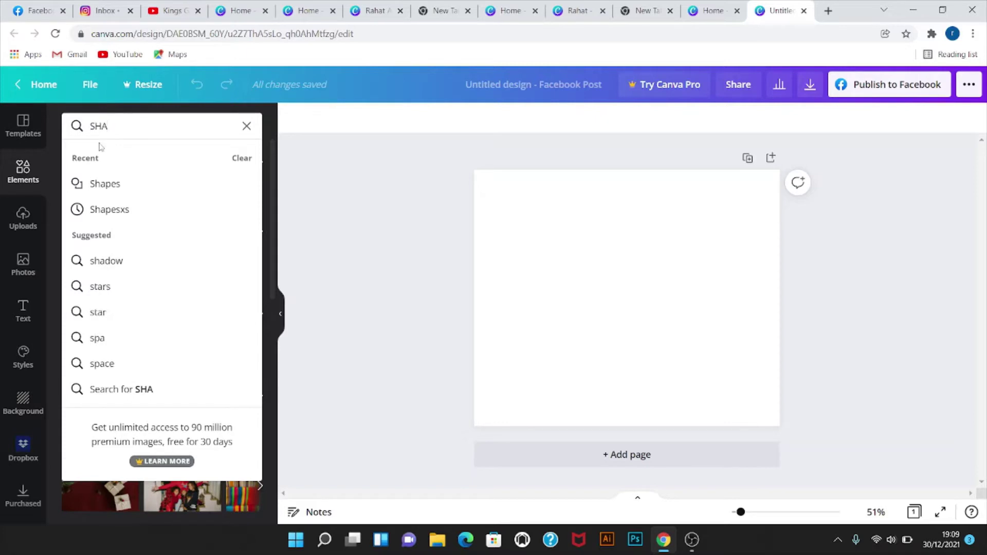
{"action": "left_click", "coordinate": [106, 185]}
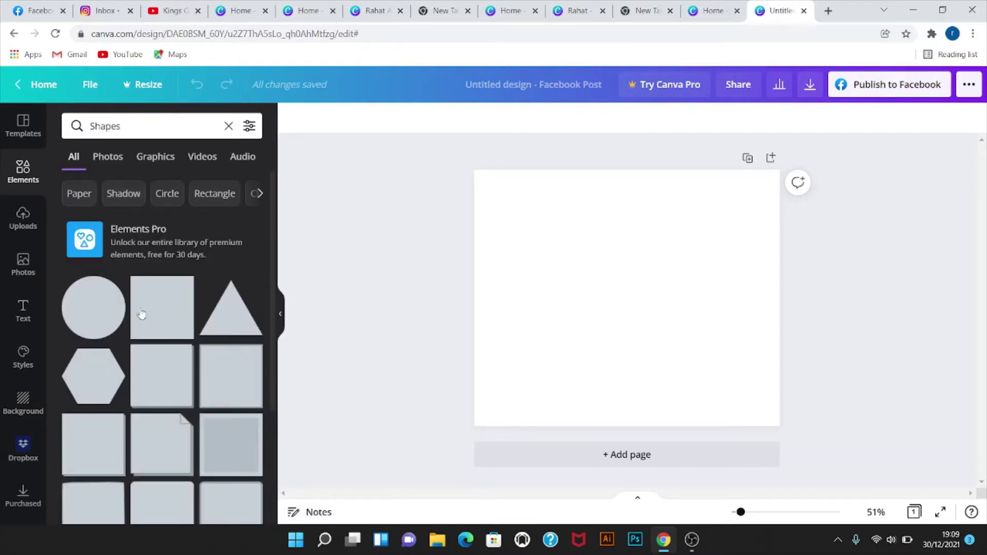
Step: Add a square and stretch it into a band about 992 by 309 across the bottom of the page
{"action": "left_click", "coordinate": [158, 311]}
{"action": "left_click_drag", "start_coordinate": [639, 302], "coordinate": [797, 379]}
{"action": "left_click_drag", "start_coordinate": [636, 298], "coordinate": [637, 337]}
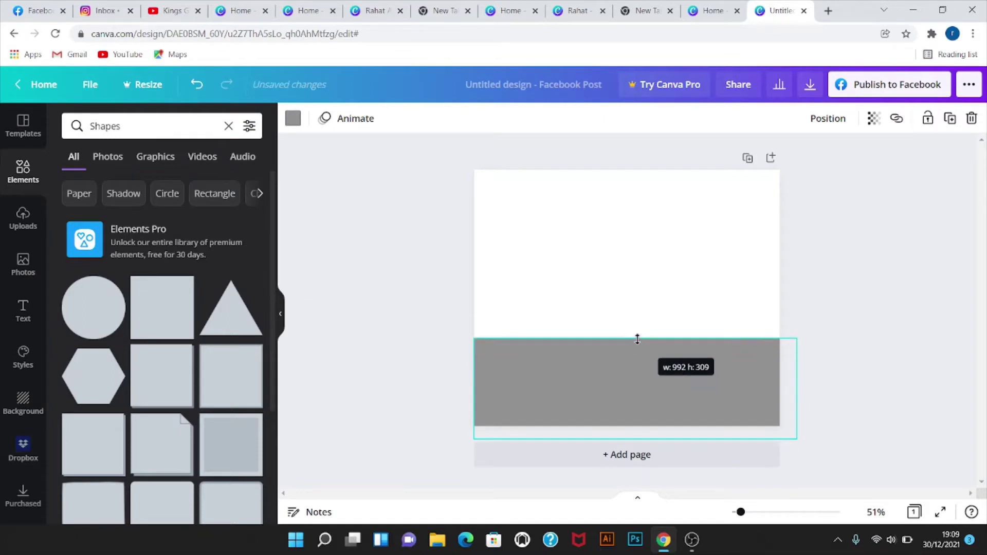
{"action": "left_click", "coordinate": [912, 295]}
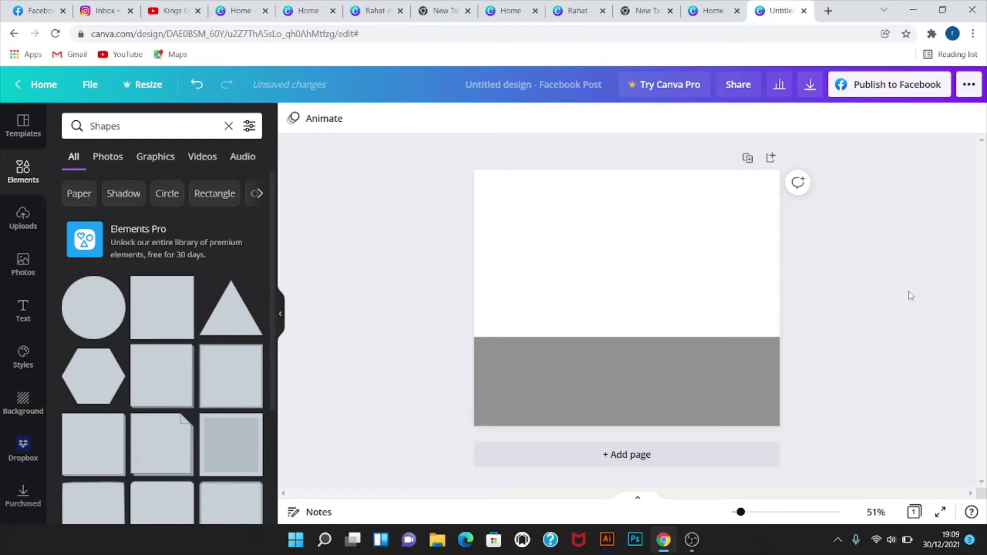
Step: Add a second square and resize it to about 514 high, filling the page's right half above the bottom band
{"action": "left_click", "coordinate": [154, 303]}
{"action": "left_click_drag", "start_coordinate": [627, 313], "coordinate": [702, 266]}
{"action": "left_click_drag", "start_coordinate": [718, 313], "coordinate": [715, 336]}
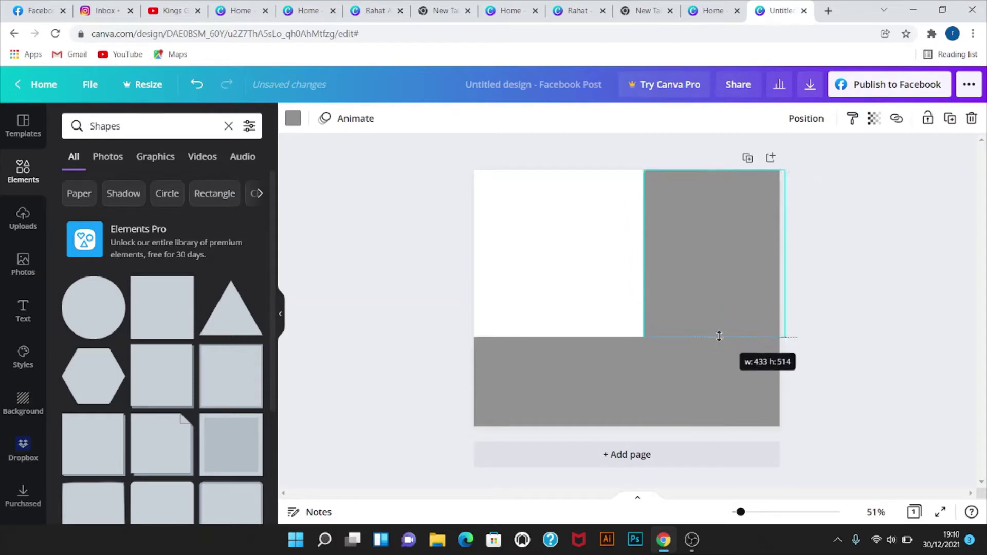
{"action": "left_click_drag", "start_coordinate": [644, 262], "coordinate": [626, 255]}
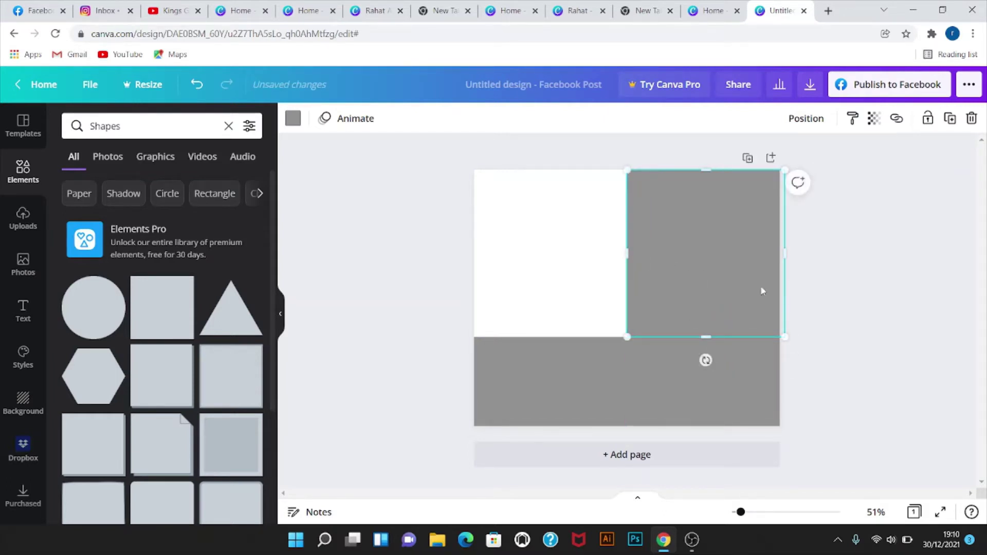
{"action": "left_click", "coordinate": [872, 277]}
Step: Nudge the upper-right rectangle down slightly so that it overlaps the bottom band
{"action": "left_click", "coordinate": [719, 309]}
{"action": "key", "text": "Down"}
{"action": "key", "text": "Down"}
{"action": "key", "text": "Down"}
{"action": "key", "text": "Down"}
{"action": "key", "text": "Down"}
{"action": "key", "text": "Down"}
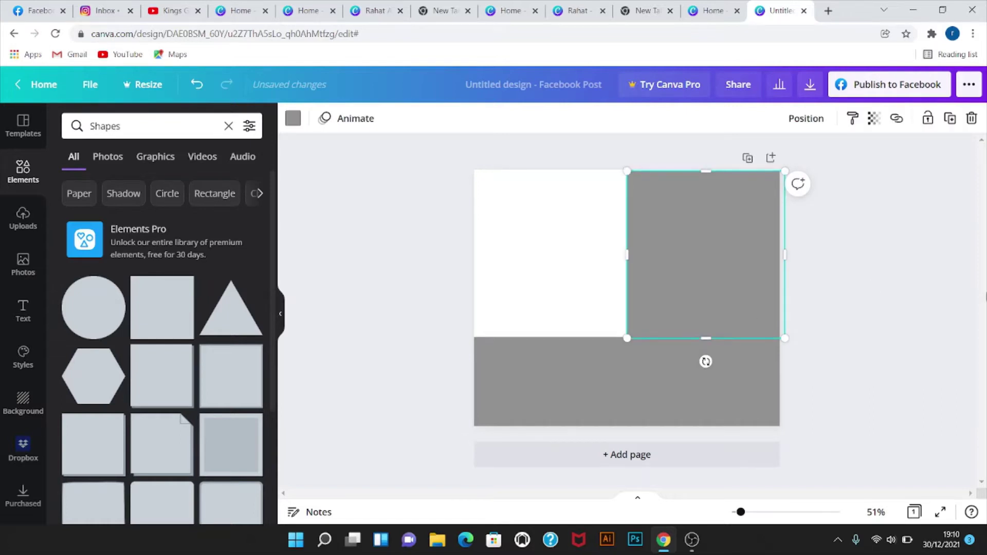
{"action": "left_click", "coordinate": [904, 296]}
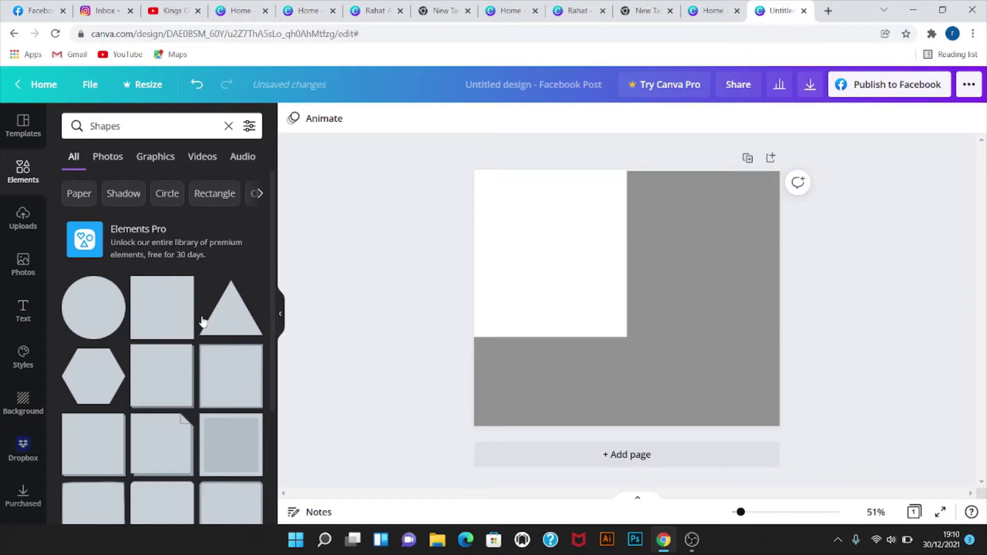
Step: Add a circle on the page's right half overlapping both rectangles, and extend the upper rectangle to the page's top edge
{"action": "left_click", "coordinate": [78, 311]}
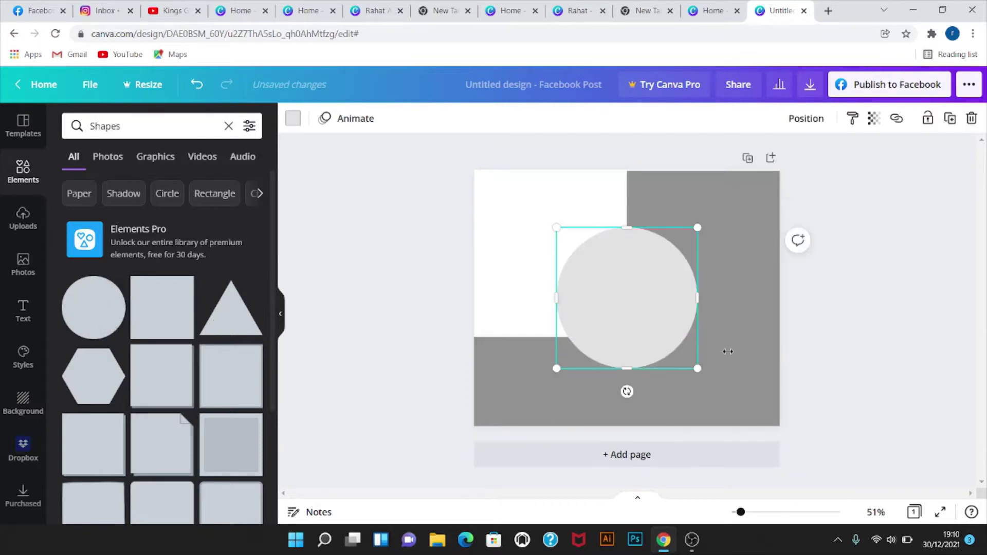
{"action": "left_click", "coordinate": [704, 184]}
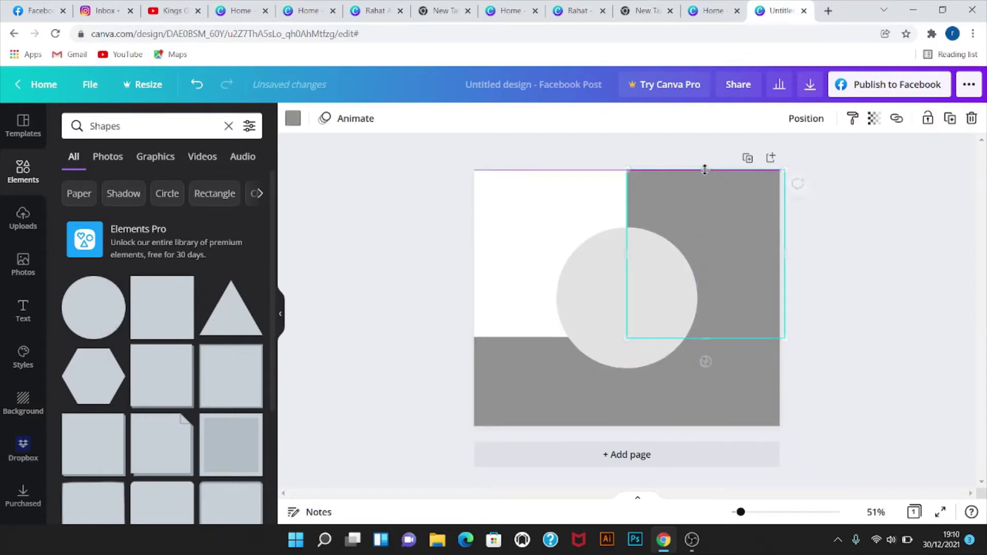
{"action": "left_click", "coordinate": [833, 256]}
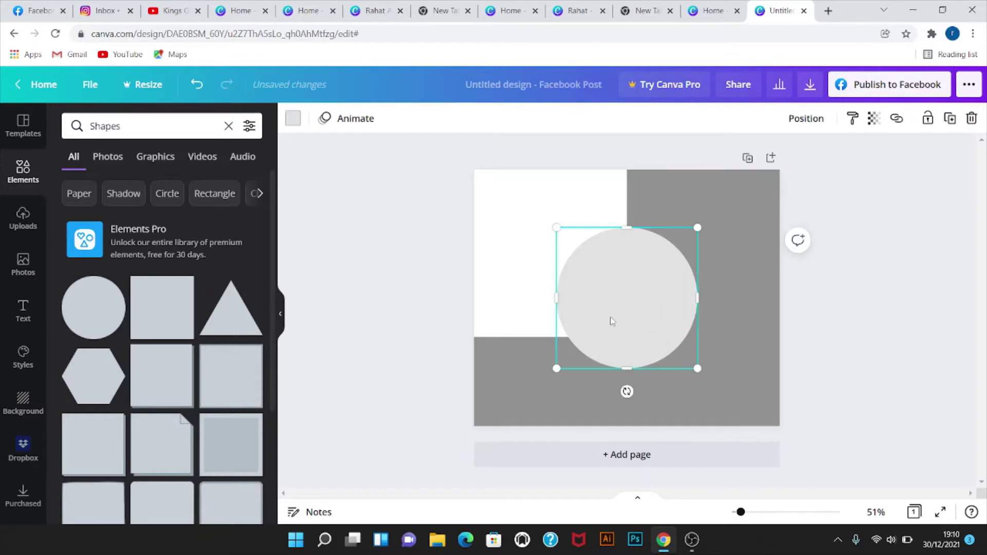
{"action": "left_click_drag", "start_coordinate": [610, 320], "coordinate": [688, 308]}
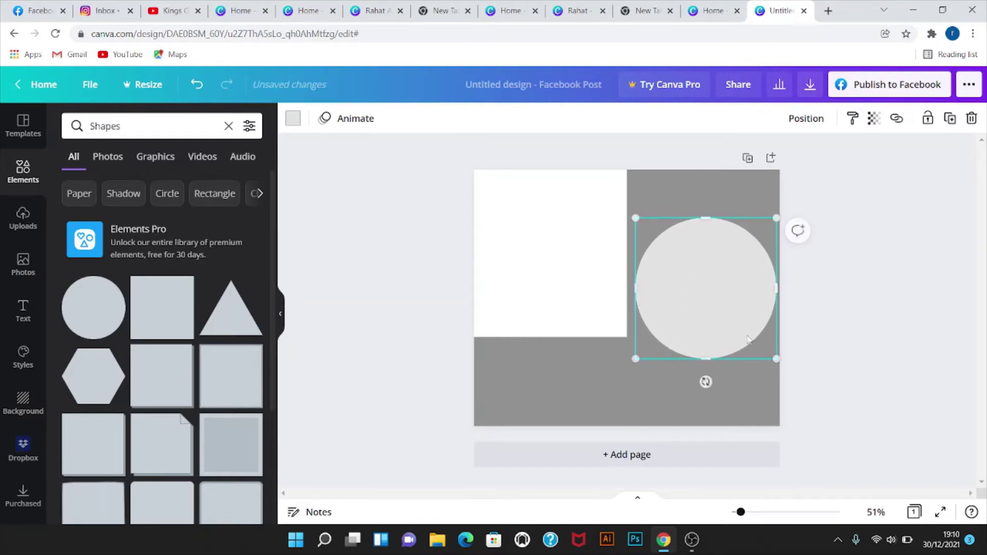
{"action": "left_click", "coordinate": [855, 315]}
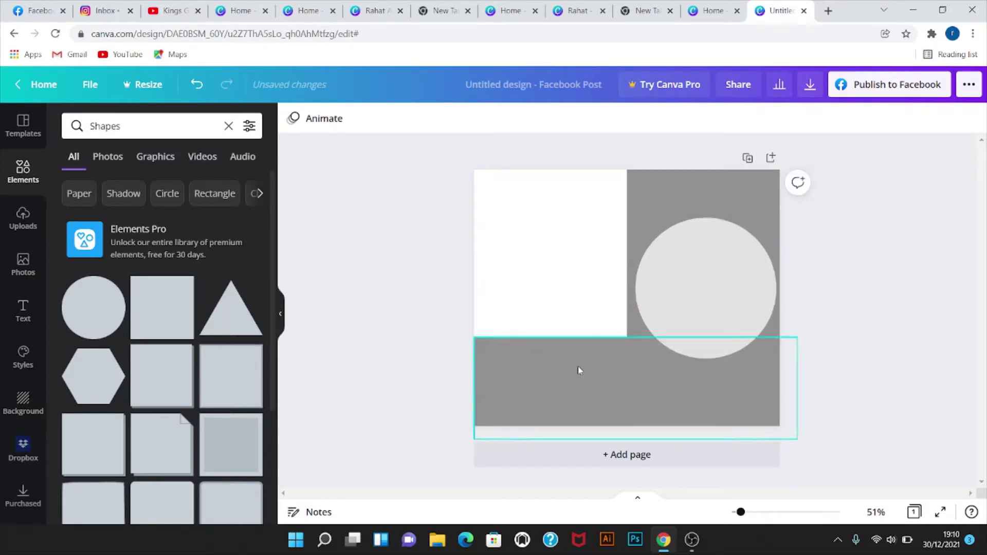
Step: Fill the bottom rectangle with black
{"action": "left_click", "coordinate": [553, 365]}
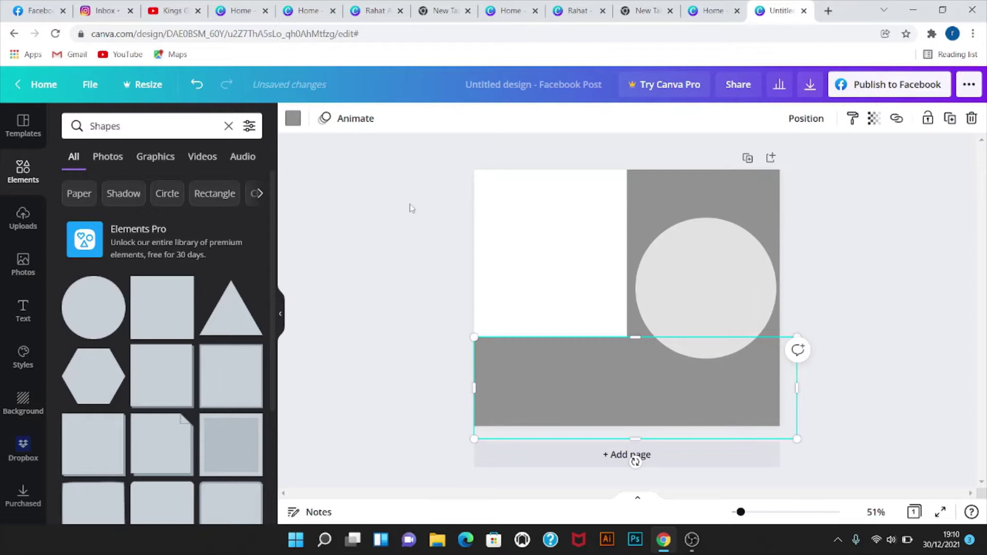
{"action": "left_click", "coordinate": [293, 119]}
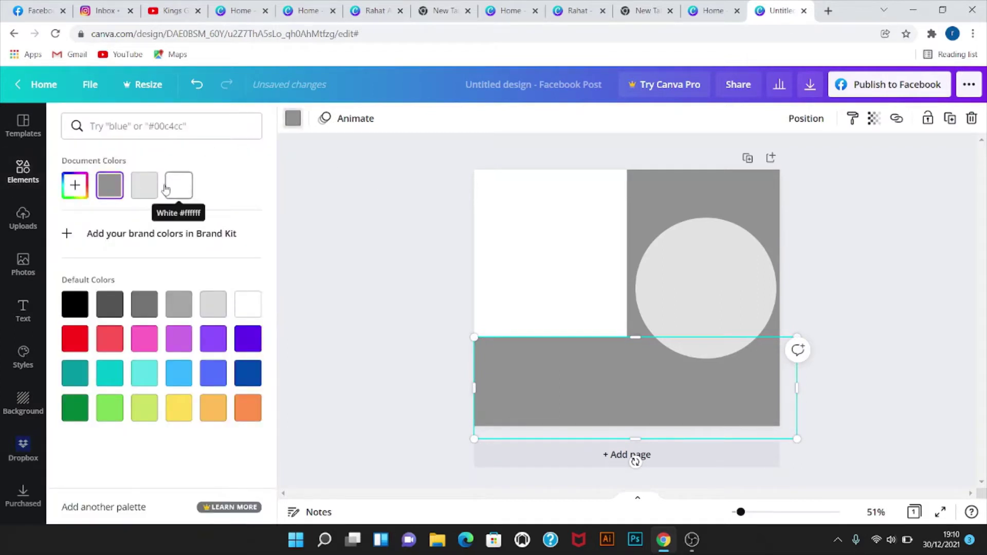
{"action": "left_click", "coordinate": [76, 305]}
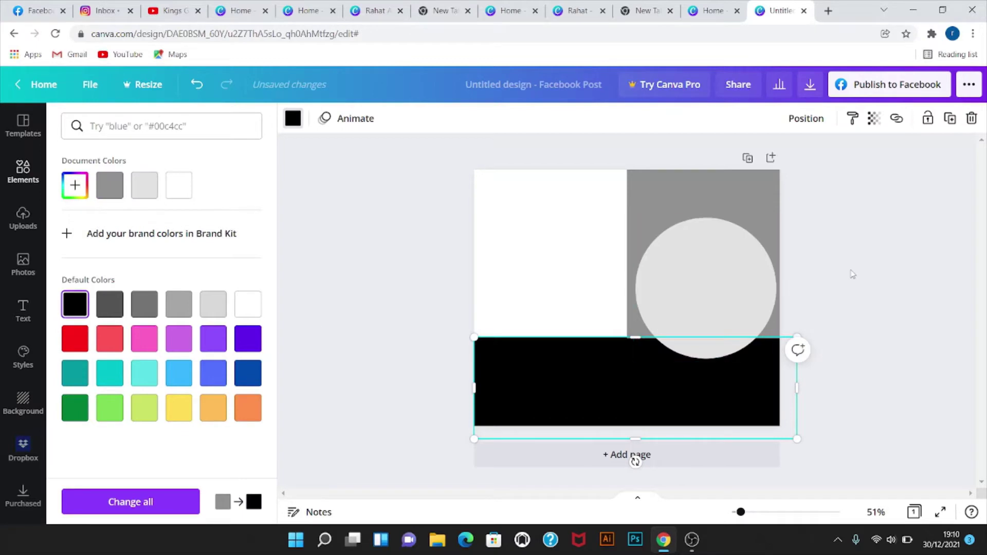
{"action": "key", "text": "Escape"}
{"action": "key", "text": "Escape"}
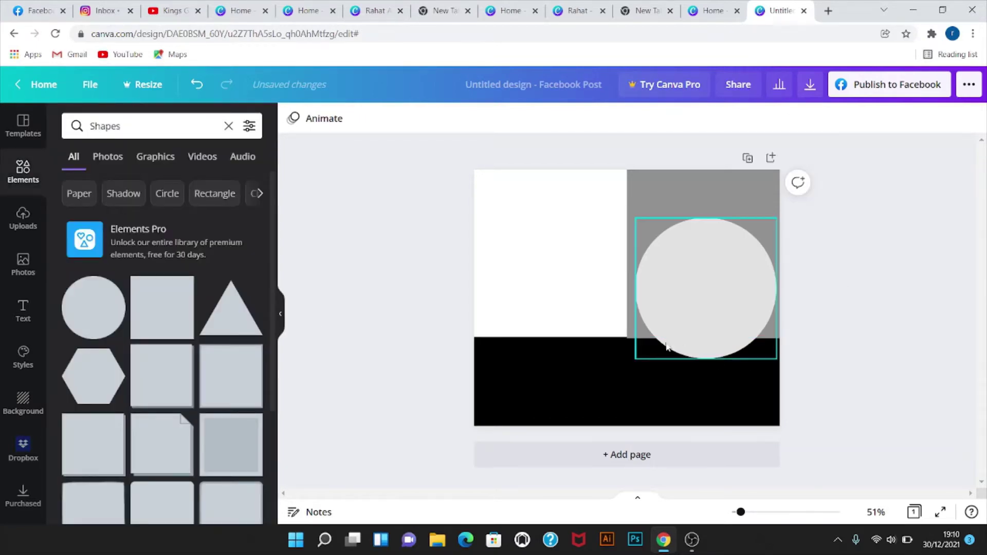
Step: Fine-tune the upper-right rectangle's alignment with the black band beneath it
{"action": "left_click", "coordinate": [628, 301]}
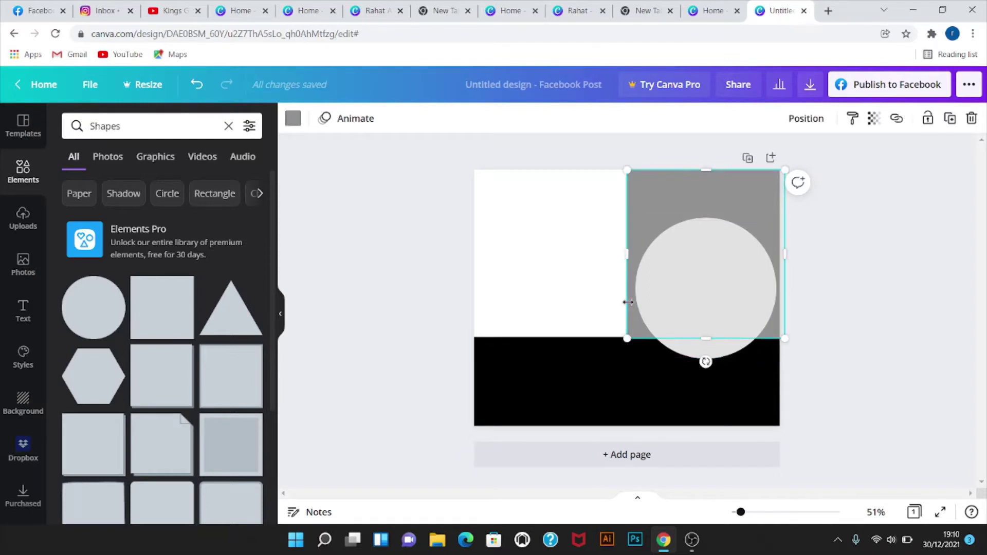
{"action": "left_click_drag", "start_coordinate": [628, 302], "coordinate": [627, 301]}
{"action": "left_click", "coordinate": [850, 373]}
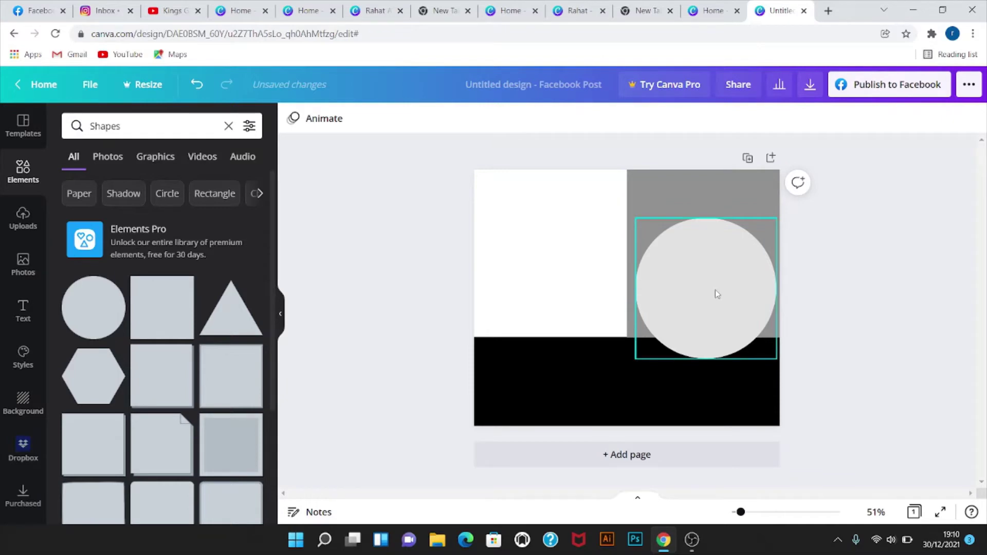
{"action": "left_click_drag", "start_coordinate": [714, 289], "coordinate": [712, 289]}
{"action": "left_click", "coordinate": [825, 253]}
Step: Fill the upper-right rectangle with the document's black
{"action": "left_click", "coordinate": [751, 191]}
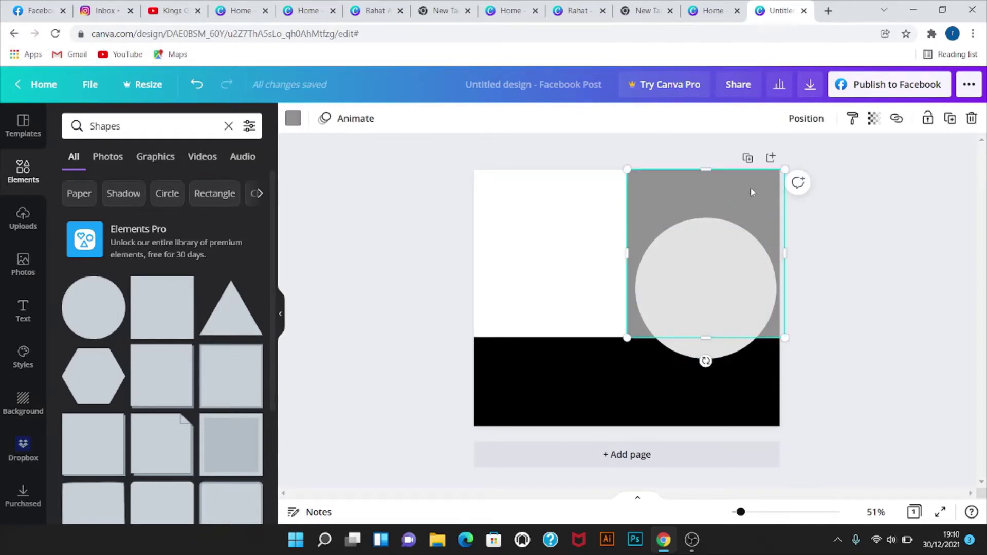
{"action": "left_click", "coordinate": [292, 119]}
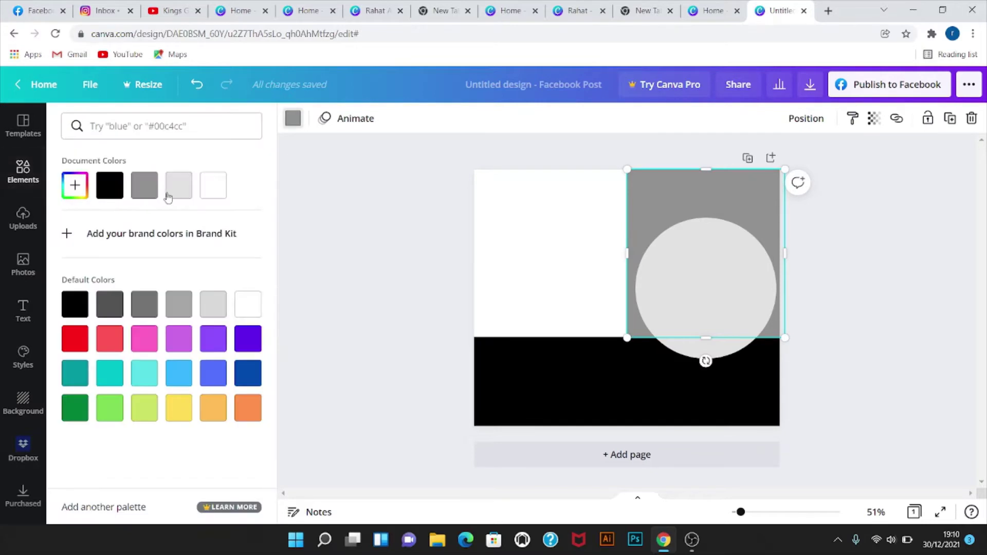
{"action": "left_click", "coordinate": [107, 191]}
{"action": "left_click", "coordinate": [850, 315]}
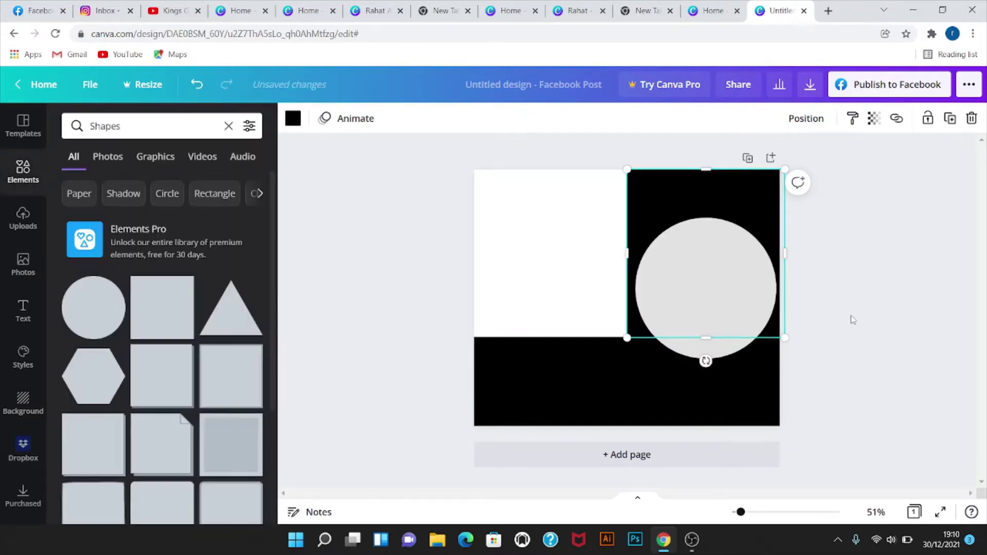
{"action": "left_click", "coordinate": [553, 246]}
Step: Fill the circle with white and shift it slightly left within the black area
{"action": "left_click", "coordinate": [723, 291]}
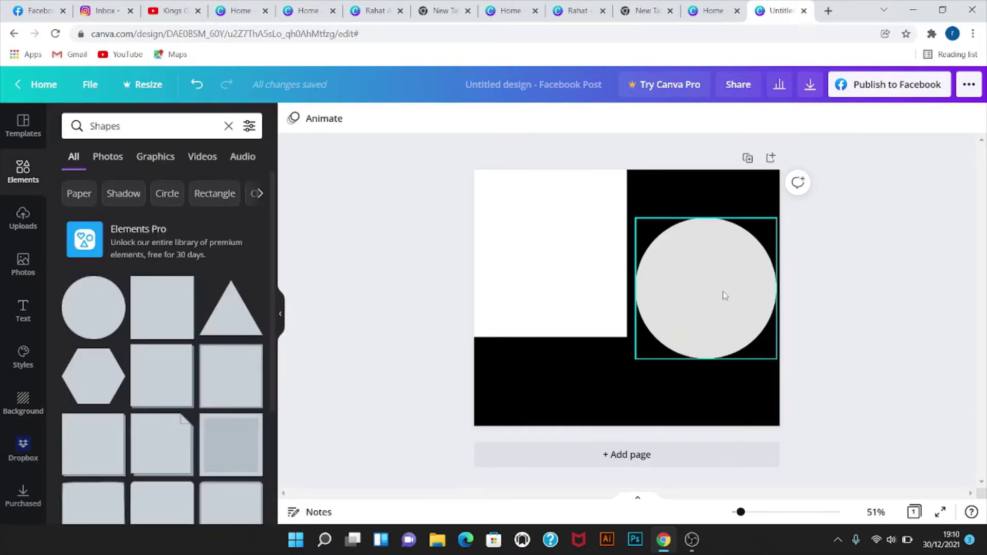
{"action": "left_click", "coordinate": [723, 290]}
{"action": "left_click", "coordinate": [294, 118]}
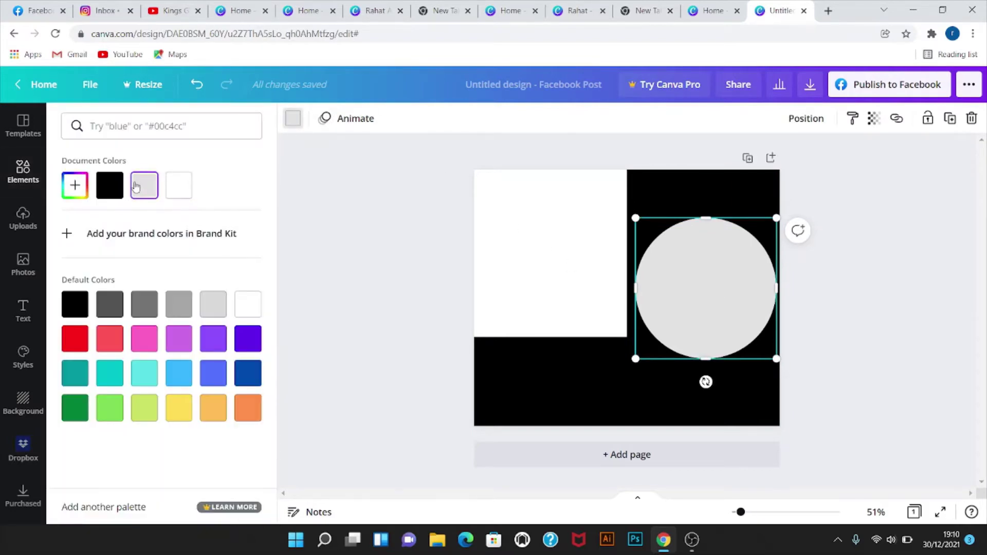
{"action": "left_click", "coordinate": [175, 190]}
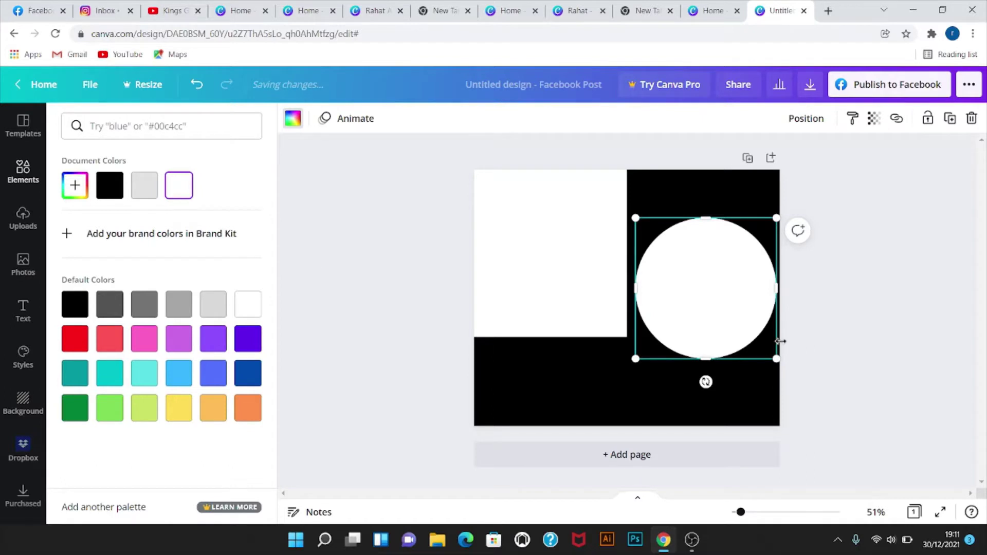
{"action": "left_click", "coordinate": [863, 304]}
{"action": "left_click", "coordinate": [722, 295]}
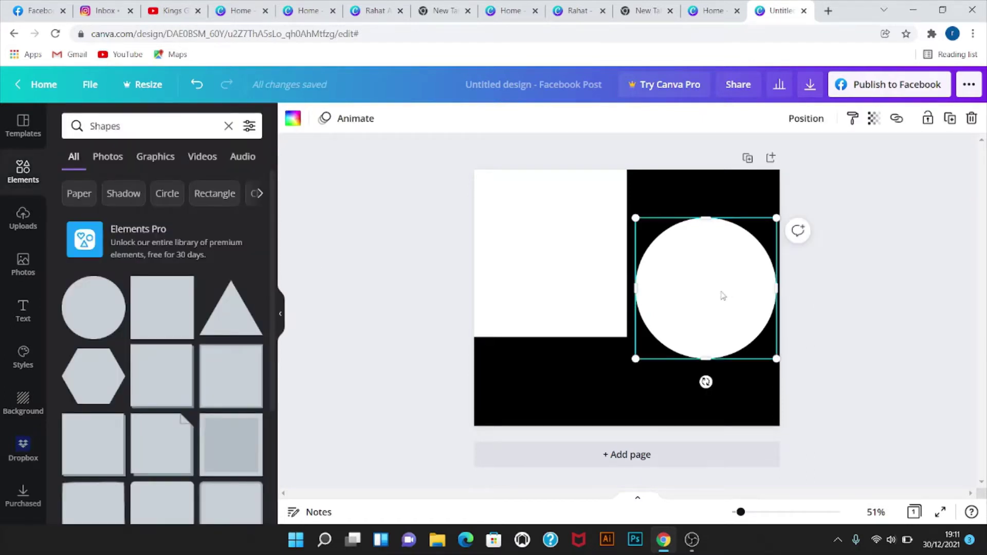
{"action": "left_click_drag", "start_coordinate": [721, 295], "coordinate": [685, 298]}
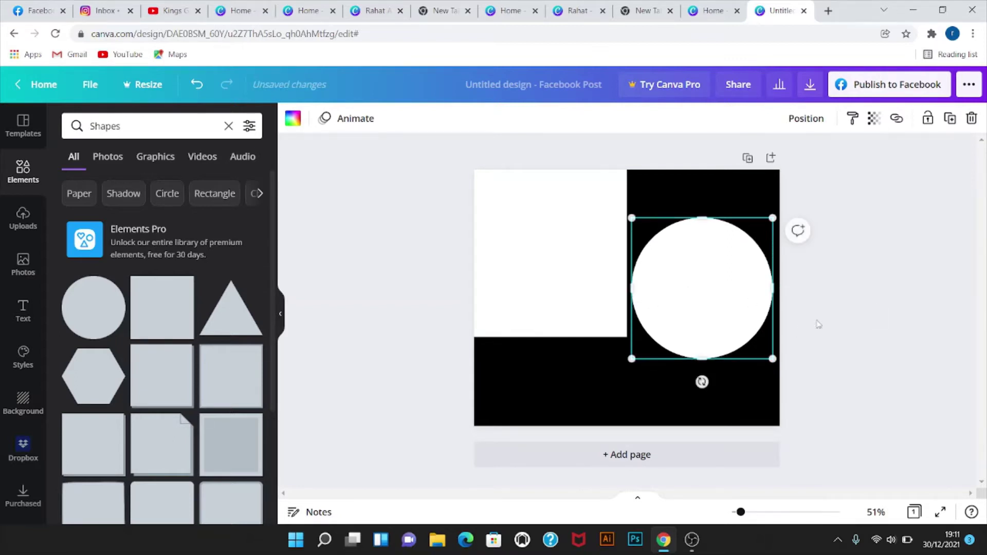
Step: Nudge the white circle slightly right to even out its spacing within the black area
{"action": "left_click", "coordinate": [867, 296]}
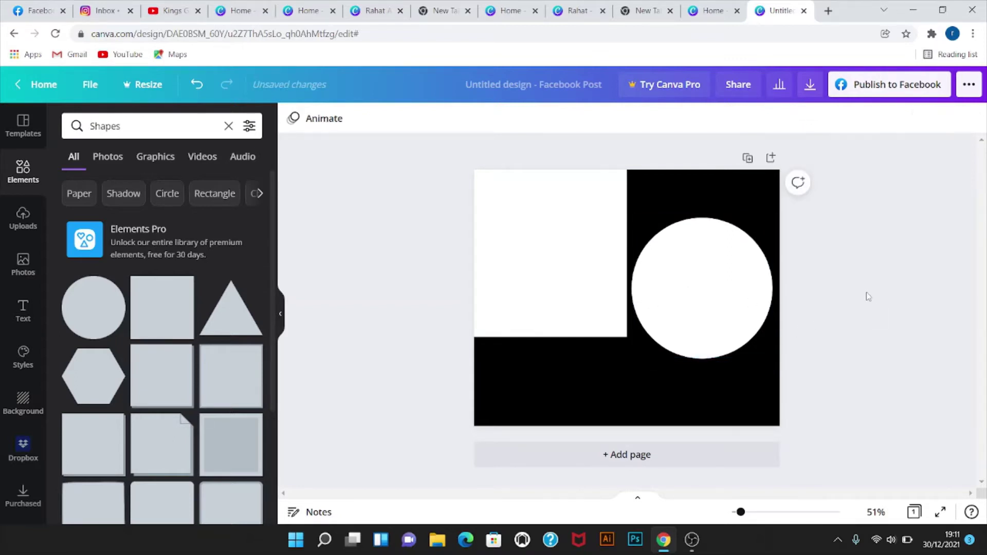
{"action": "left_click", "coordinate": [698, 300]}
{"action": "key", "text": "Right"}
{"action": "key", "text": "Right"}
{"action": "key", "text": "Right"}
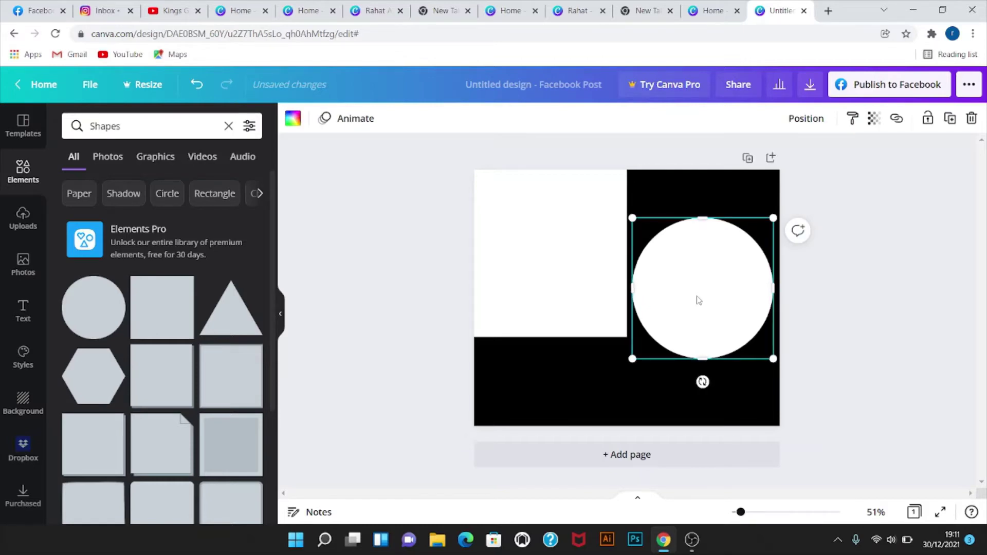
{"action": "left_click", "coordinate": [895, 278]}
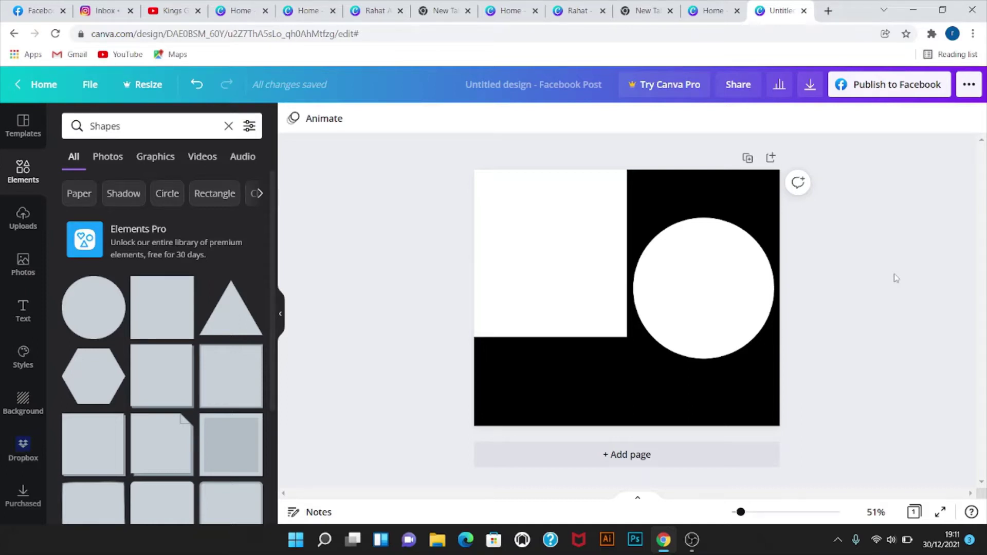
Step: Add a heading with the person's name in capitals and centre it inside the white circle
{"action": "left_click", "coordinate": [22, 308]}
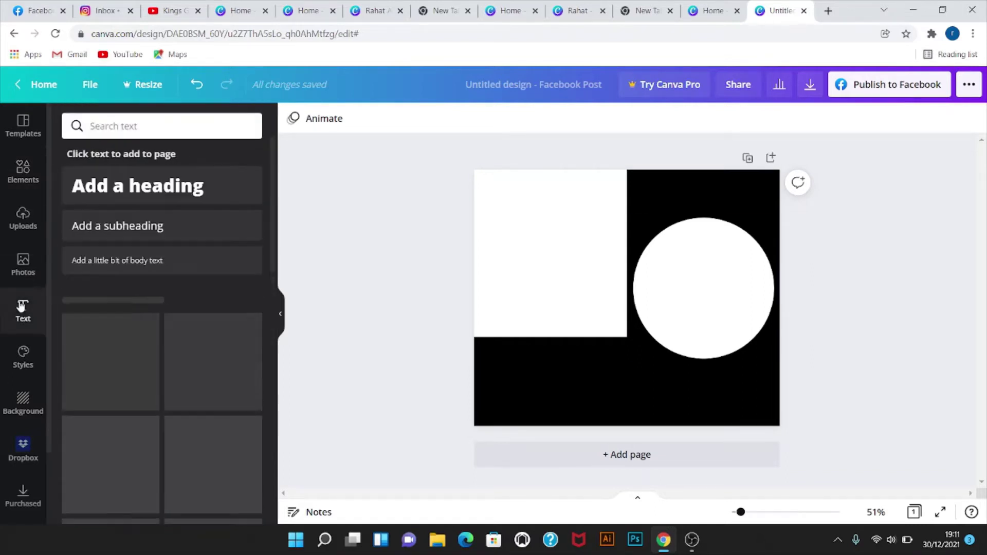
{"action": "left_click", "coordinate": [171, 188]}
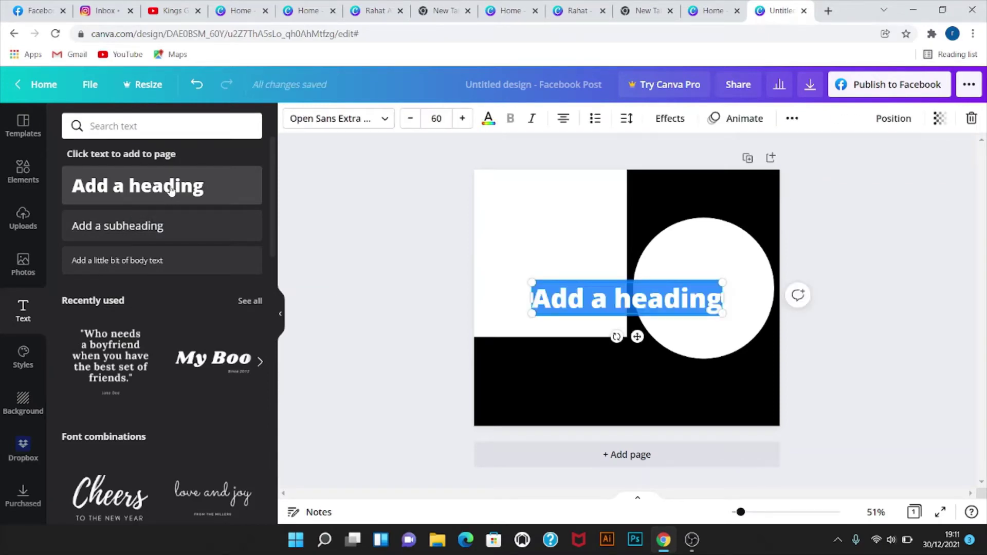
{"action": "type", "text": "RAHAT"}
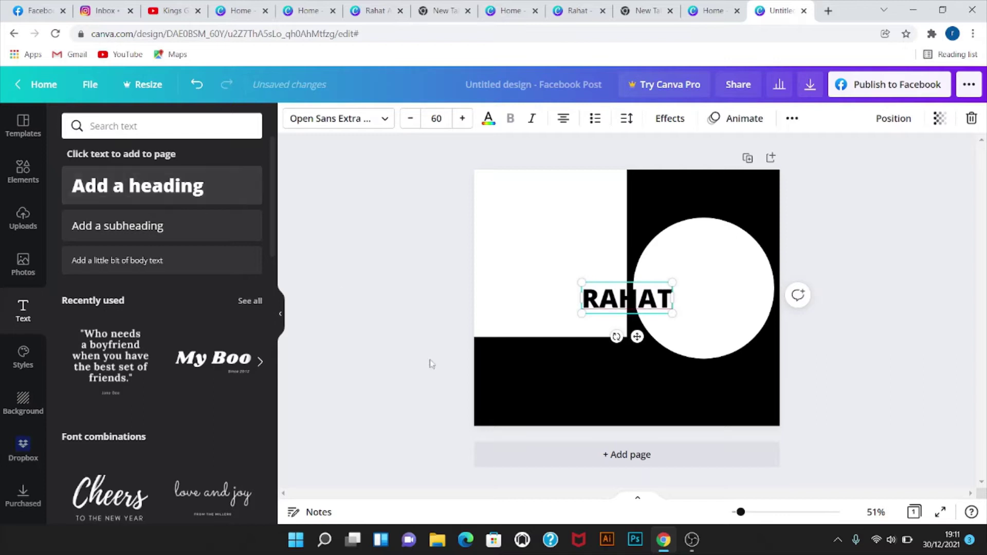
{"action": "left_click_drag", "start_coordinate": [637, 337], "coordinate": [704, 329]}
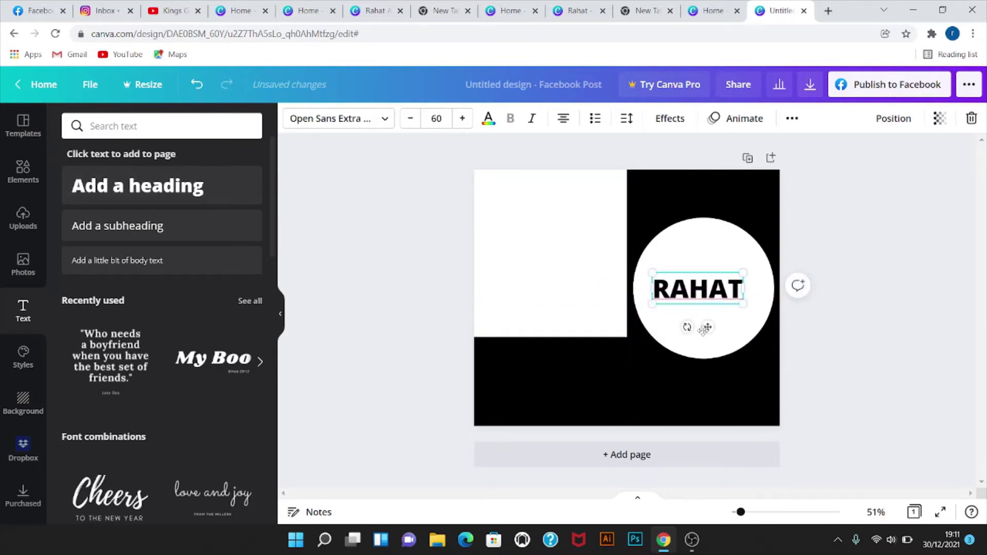
{"action": "left_click", "coordinate": [761, 337]}
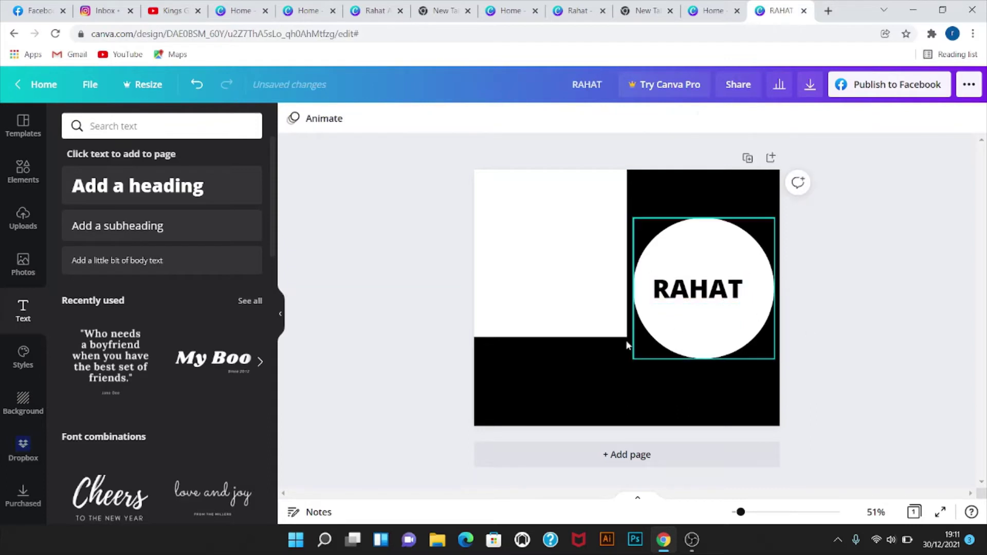
{"action": "left_click", "coordinate": [372, 347]}
Step: Set the name heading's font to Lovelo and shift it slightly right to recentre it in the circle
{"action": "left_click", "coordinate": [684, 295]}
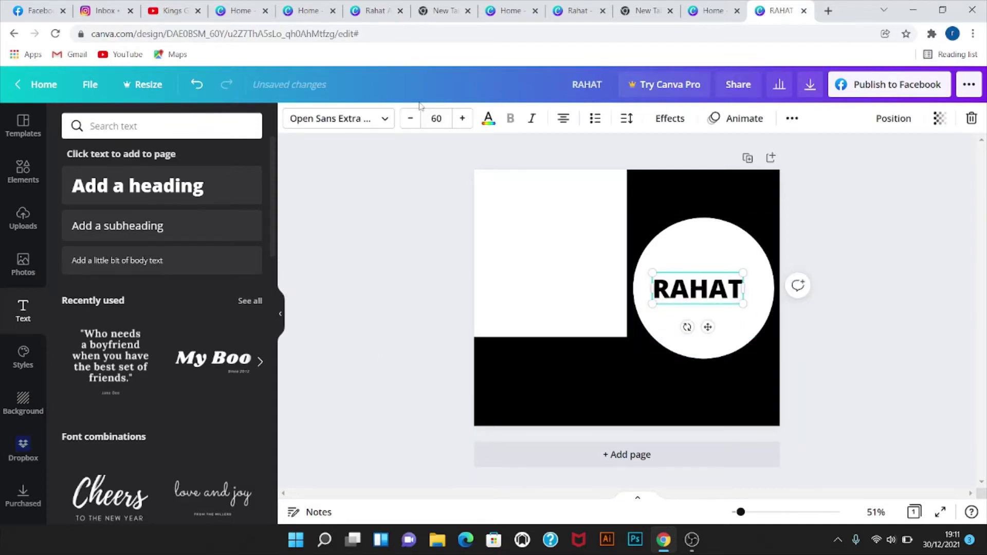
{"action": "left_click", "coordinate": [359, 119]}
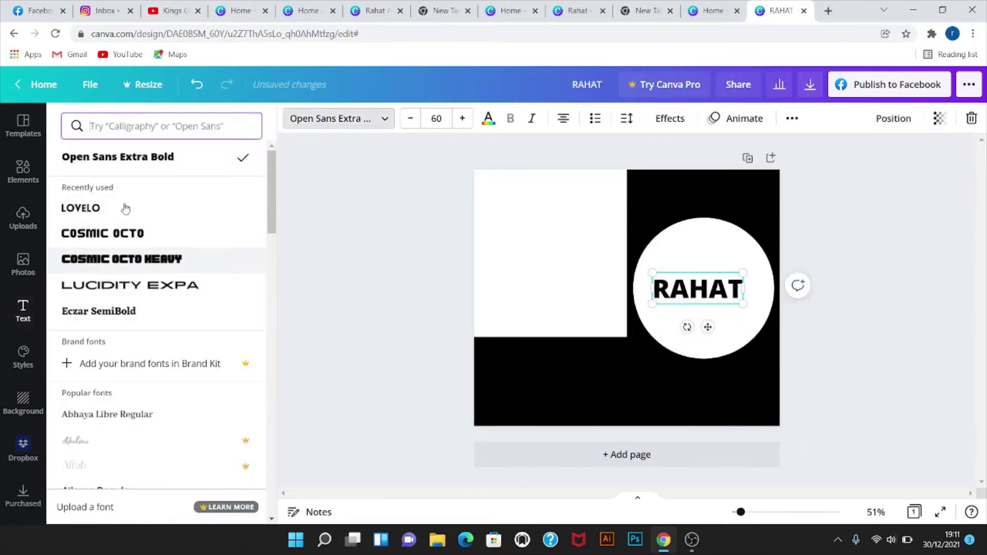
{"action": "left_click", "coordinate": [125, 208]}
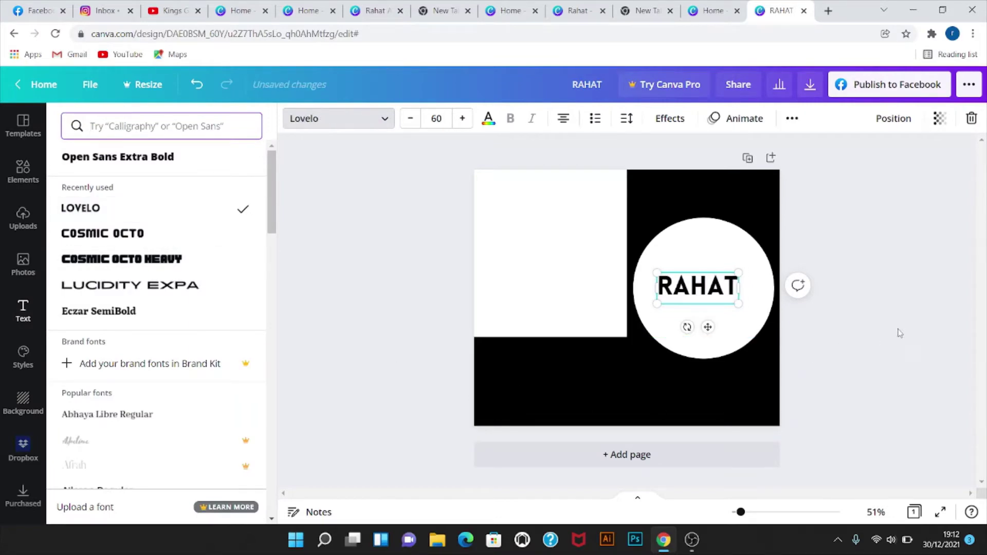
{"action": "left_click", "coordinate": [895, 331]}
{"action": "left_click", "coordinate": [890, 329]}
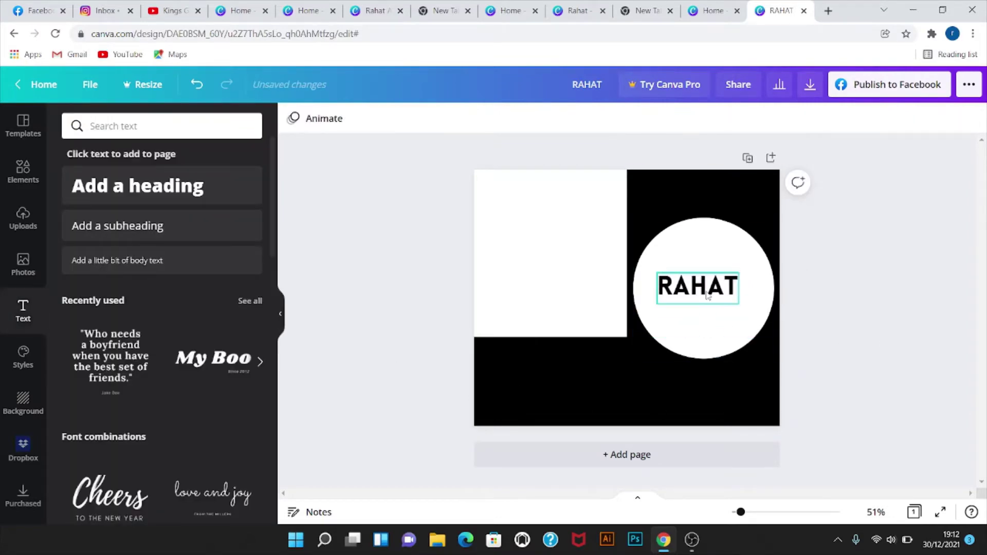
{"action": "left_click_drag", "start_coordinate": [707, 296], "coordinate": [713, 295]}
{"action": "left_click", "coordinate": [849, 324]}
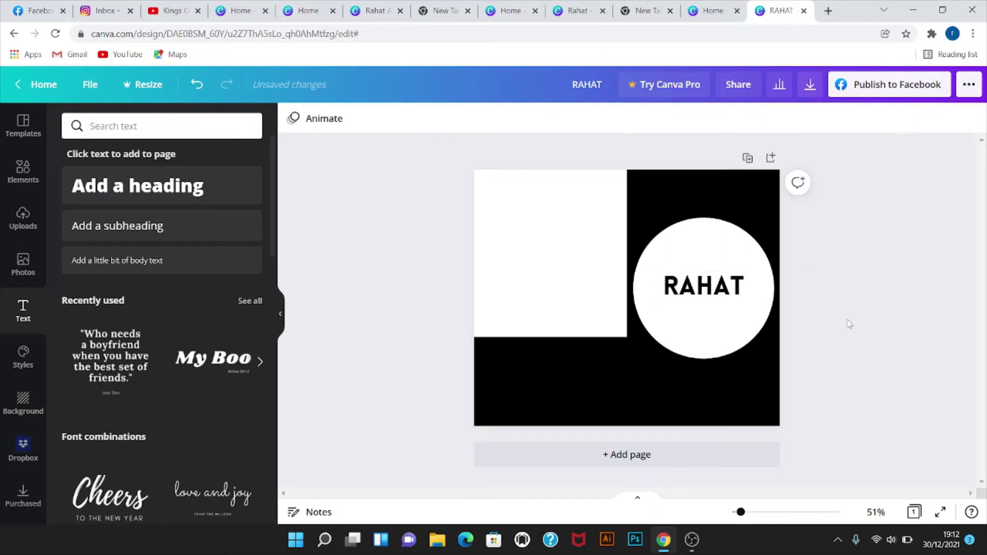
Step: Add a white subheading reading "WITH" and place it centred just below the circle
{"action": "left_click", "coordinate": [175, 233]}
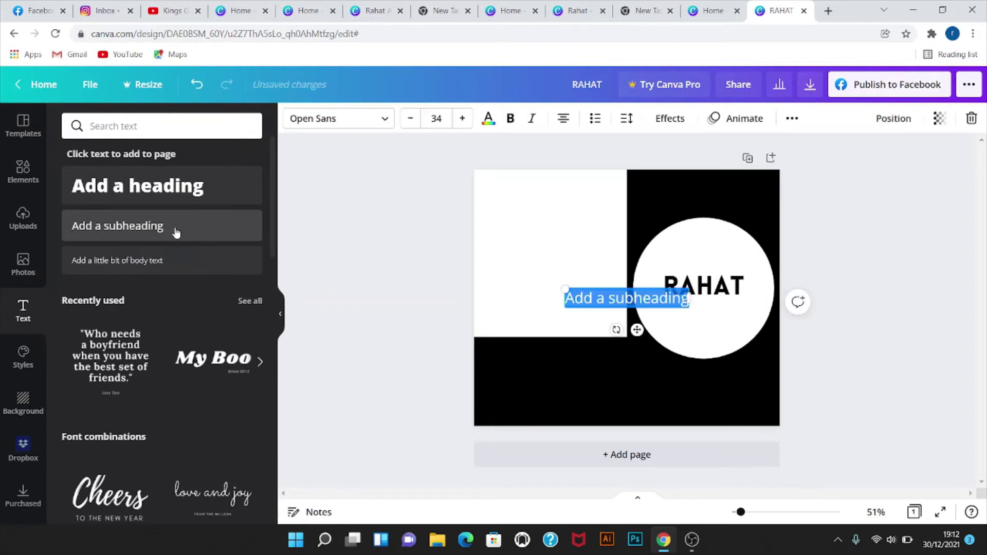
{"action": "type", "text": "WITH"}
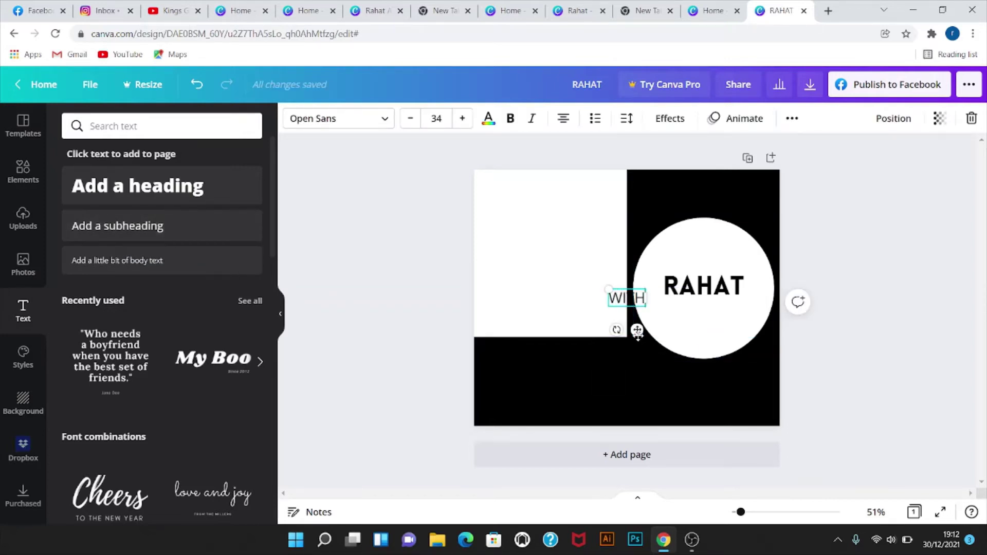
{"action": "left_click", "coordinate": [488, 118]}
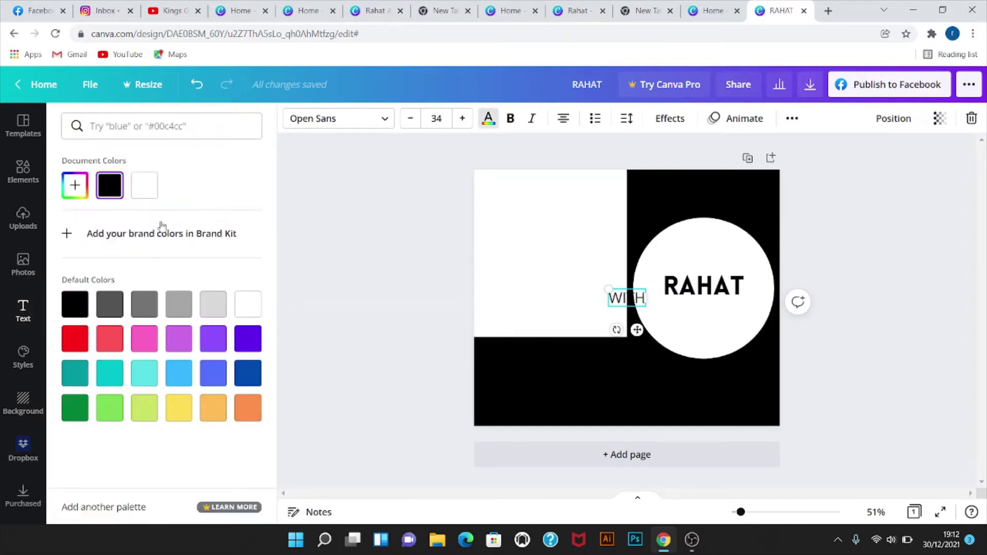
{"action": "left_click", "coordinate": [145, 185]}
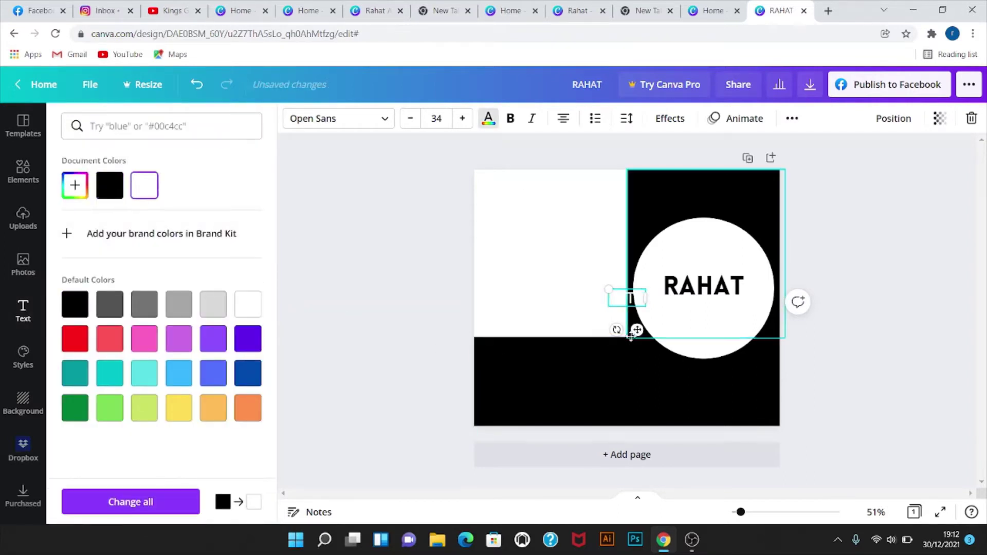
{"action": "left_click_drag", "start_coordinate": [636, 330], "coordinate": [714, 411]}
{"action": "key", "text": "Escape"}
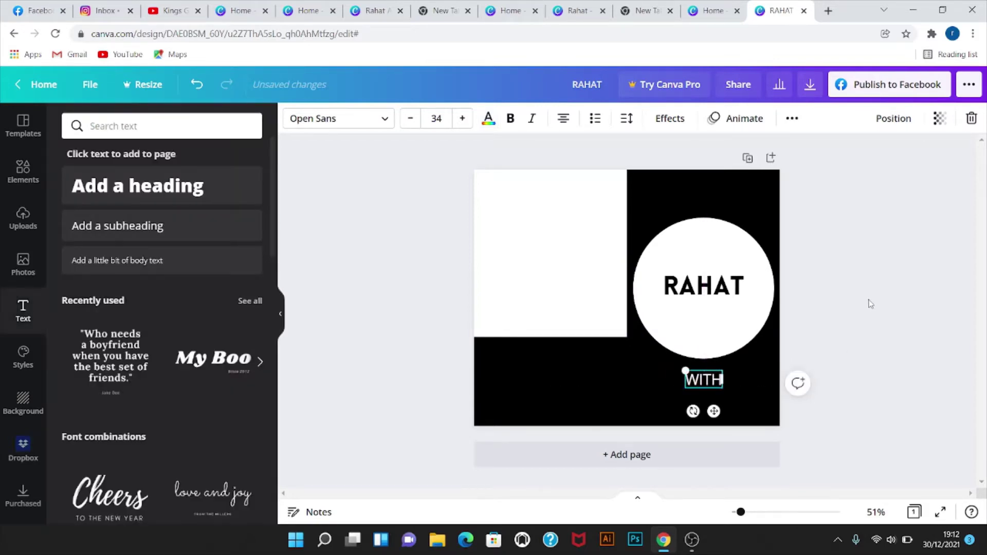
{"action": "key", "text": "Escape"}
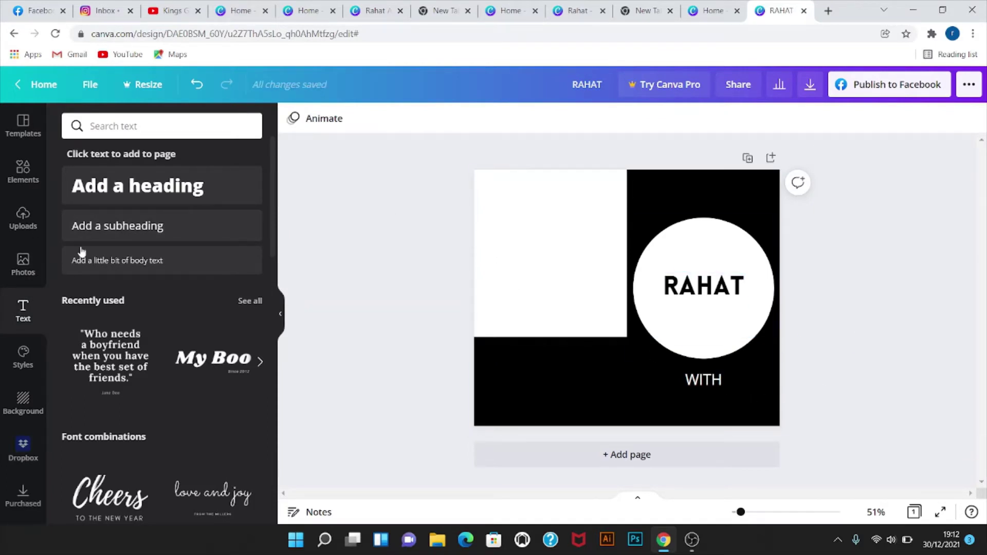
Step: Add a subheading reading "DIGITAL MARKETER" in the black band below "WITH"
{"action": "left_click", "coordinate": [119, 226]}
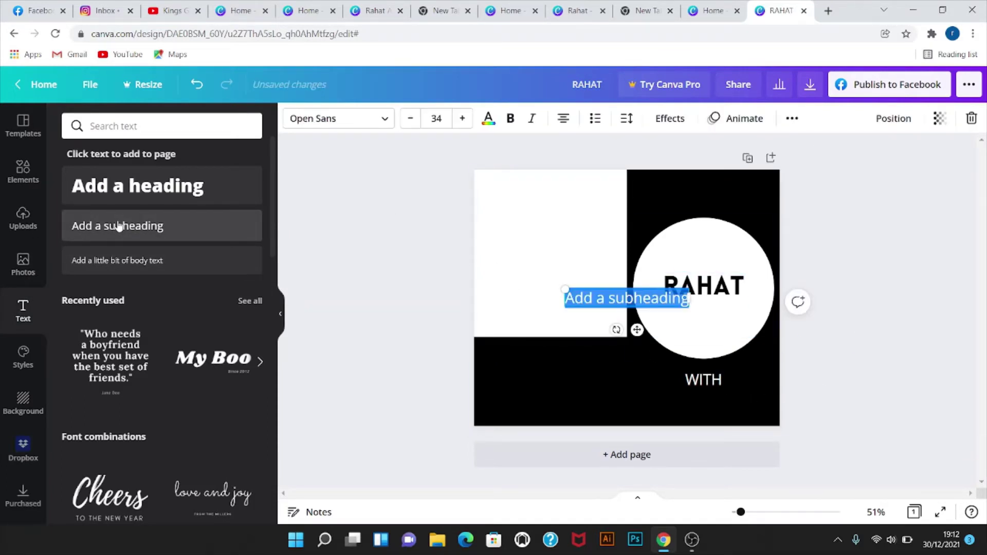
{"action": "type", "text": "d"}
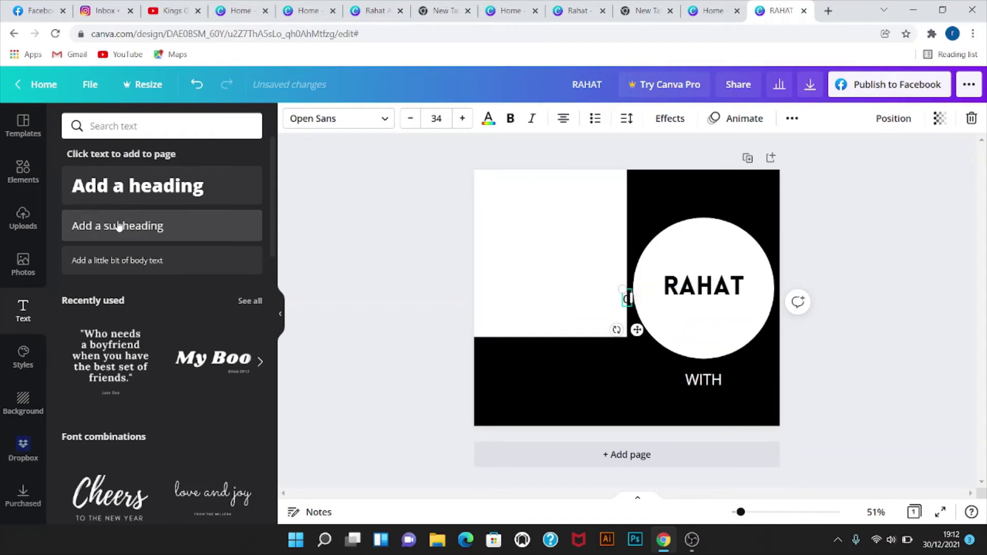
{"action": "key", "text": "BackSpace"}
{"action": "mouse_move", "coordinate": [636, 329]}
{"action": "left_mouse_down"}
{"action": "mouse_move", "coordinate": [642, 386]}
{"action": "mouse_move", "coordinate": [667, 454]}
{"action": "mouse_move", "coordinate": [666, 445]}
{"action": "left_mouse_up"}
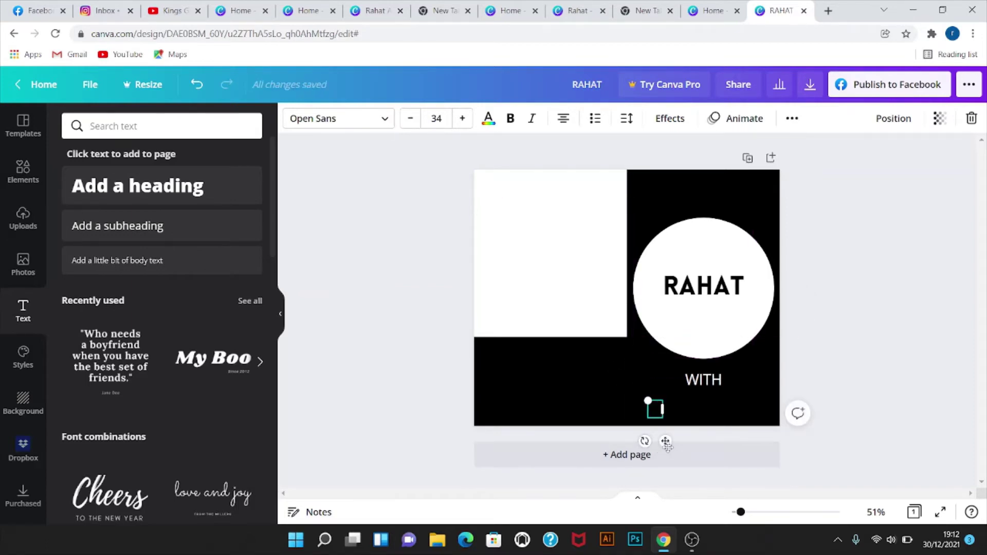
{"action": "type", "text": "FRIENDS GROUP"}
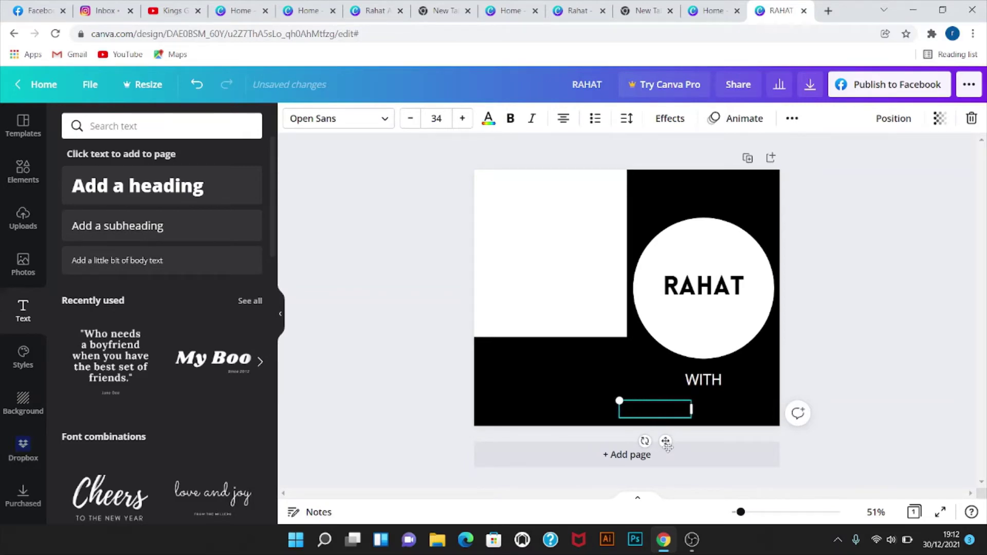
{"action": "type", "text": " FAMILY"}
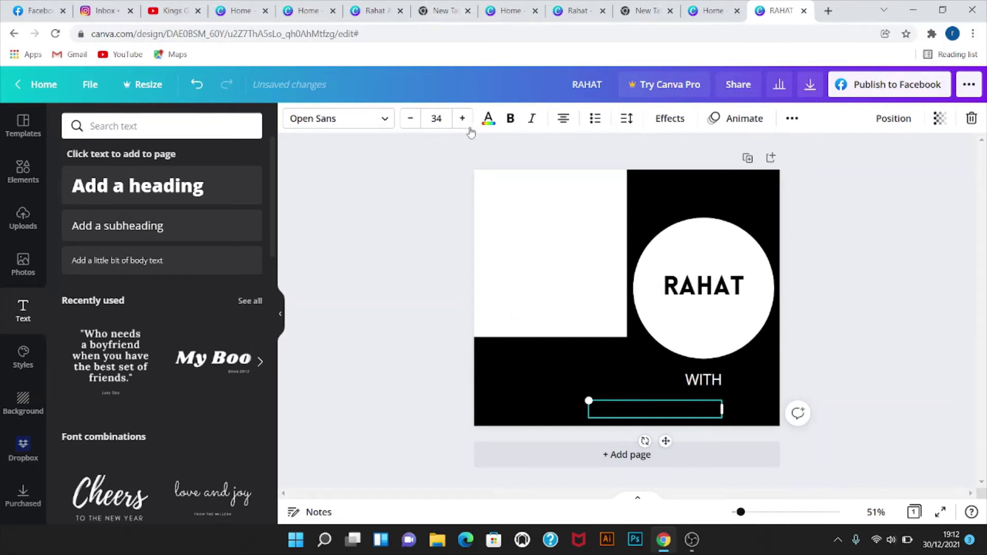
Step: Colour the "DIGITAL MARKETER" text white and centre it beneath "WITH"
{"action": "left_click", "coordinate": [488, 120]}
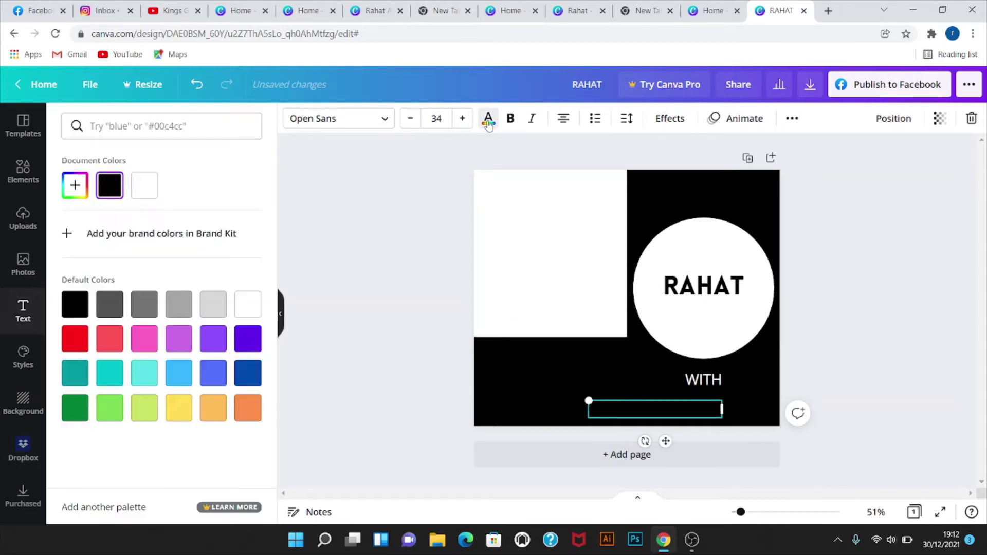
{"action": "left_click", "coordinate": [145, 189]}
{"action": "left_click", "coordinate": [965, 350]}
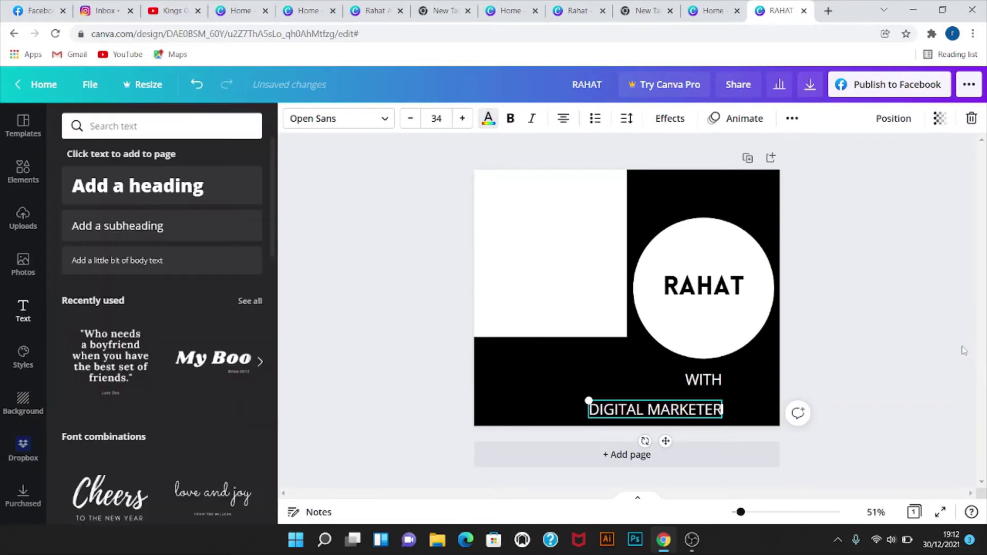
{"action": "left_click", "coordinate": [657, 407]}
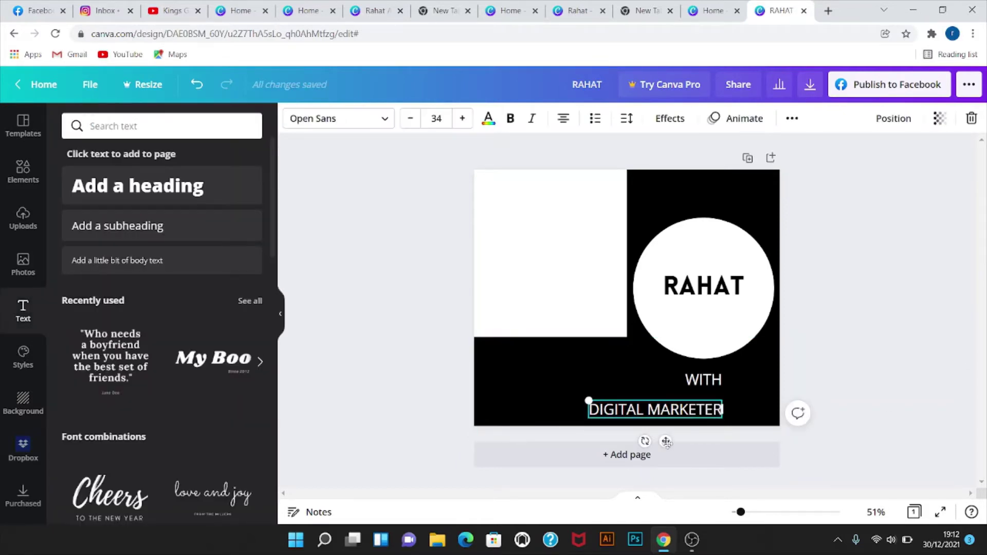
{"action": "left_click_drag", "start_coordinate": [664, 440], "coordinate": [711, 449]}
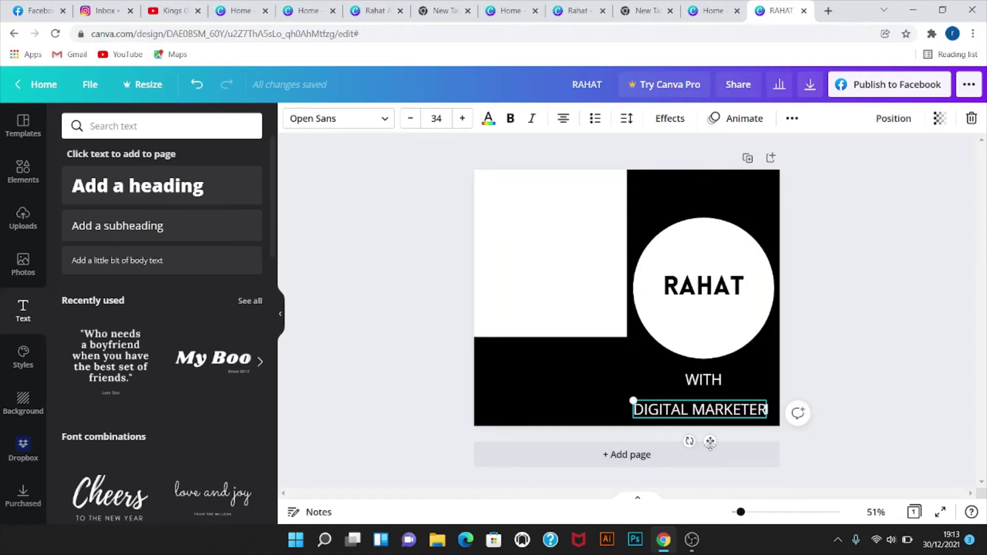
{"action": "left_click", "coordinate": [879, 374]}
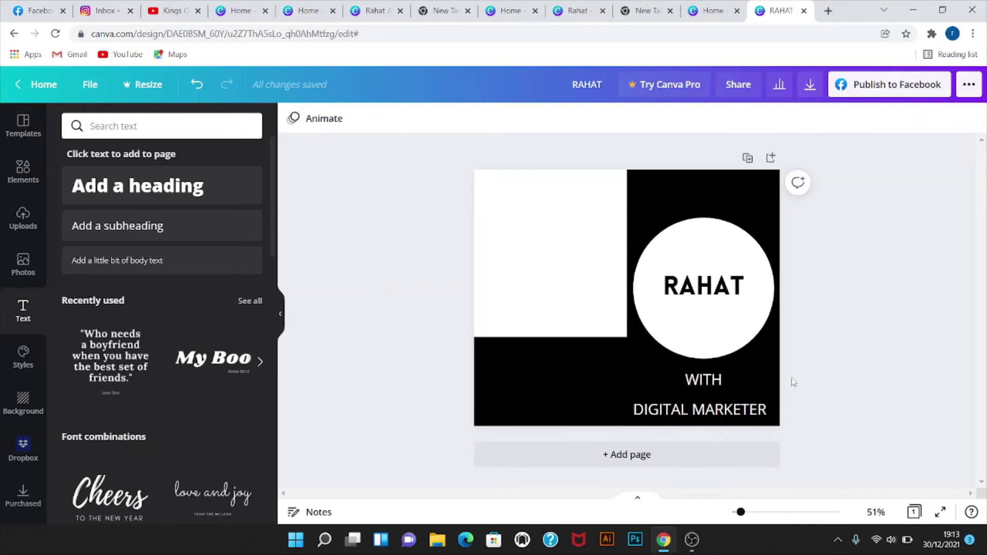
Step: Make both the "WITH" and "DIGITAL MARKETER" texts bold
{"action": "left_click", "coordinate": [707, 380]}
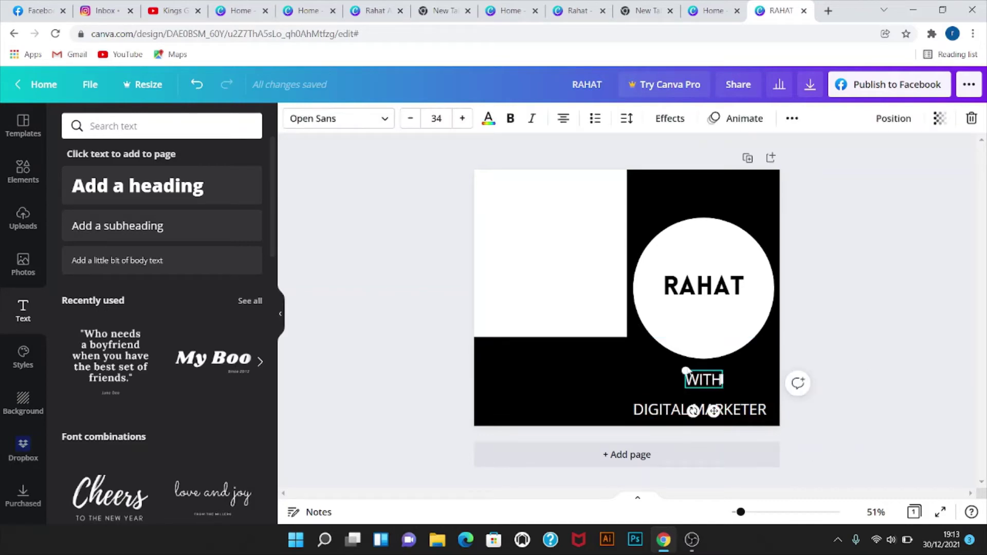
{"action": "left_click", "coordinate": [510, 118]}
{"action": "left_click", "coordinate": [751, 412]}
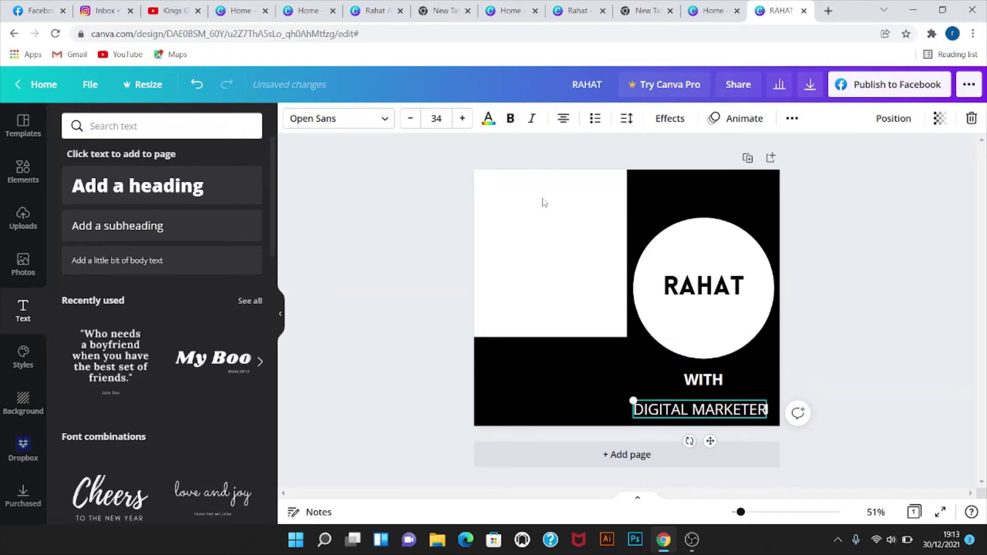
{"action": "left_click", "coordinate": [508, 122]}
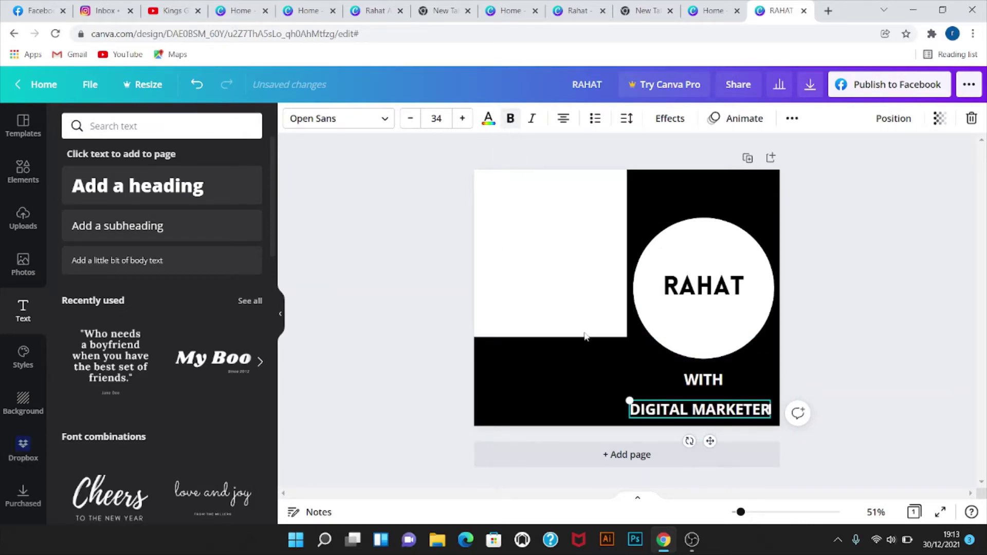
{"action": "left_click", "coordinate": [884, 376]}
Step: Move "DIGITAL MARKETER" slightly up, aligned with the circle's edges, and fine-tune the position of "WITH" above it
{"action": "left_click_drag", "start_coordinate": [683, 422], "coordinate": [685, 411]}
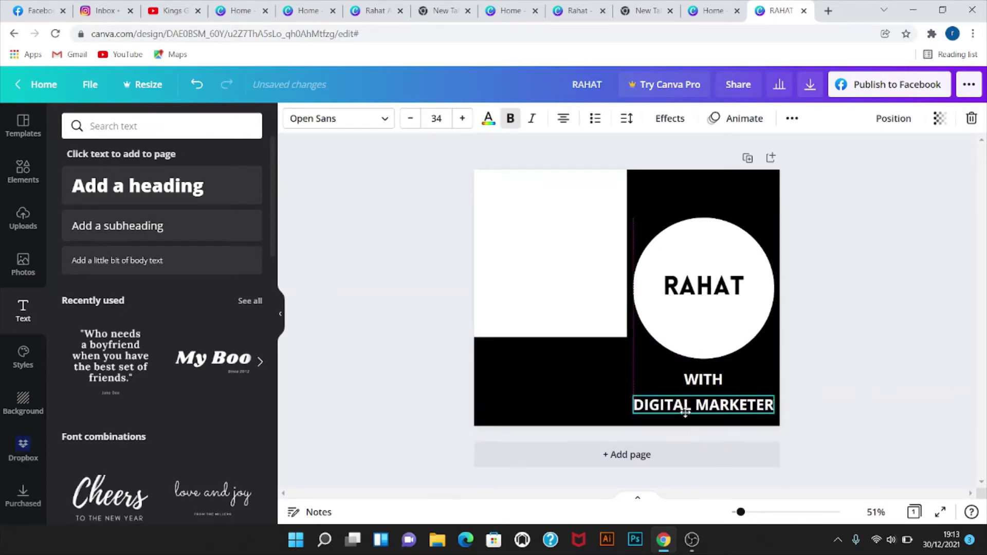
{"action": "left_click", "coordinate": [722, 379]}
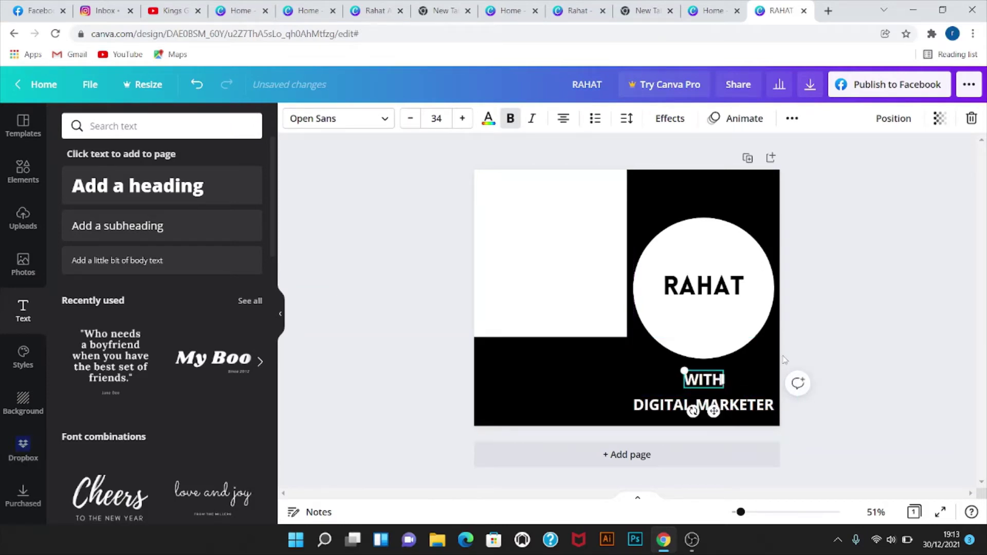
{"action": "left_click", "coordinate": [839, 323]}
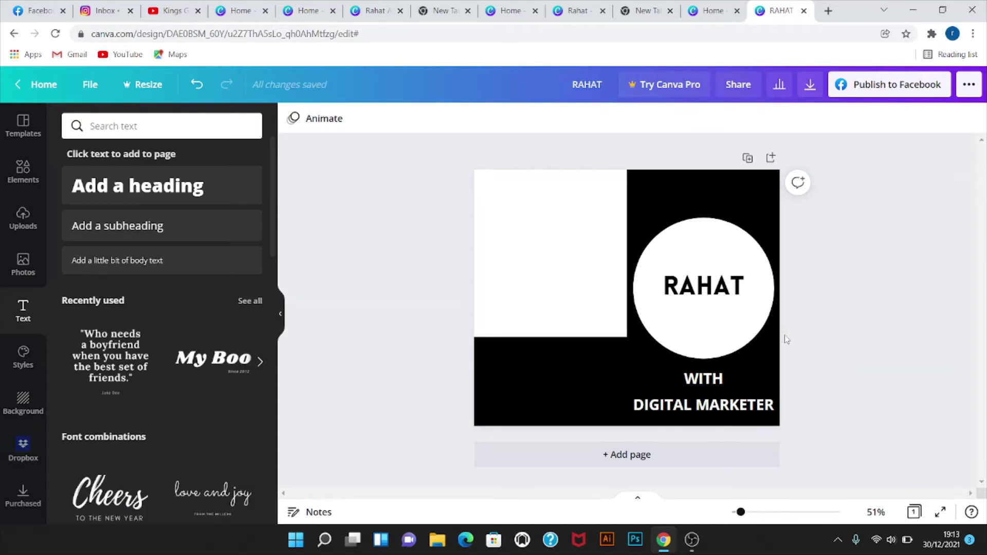
Step: Add another heading in the document's black and begin its text with "OU"
{"action": "left_click", "coordinate": [132, 187]}
{"action": "left_click", "coordinate": [488, 119]}
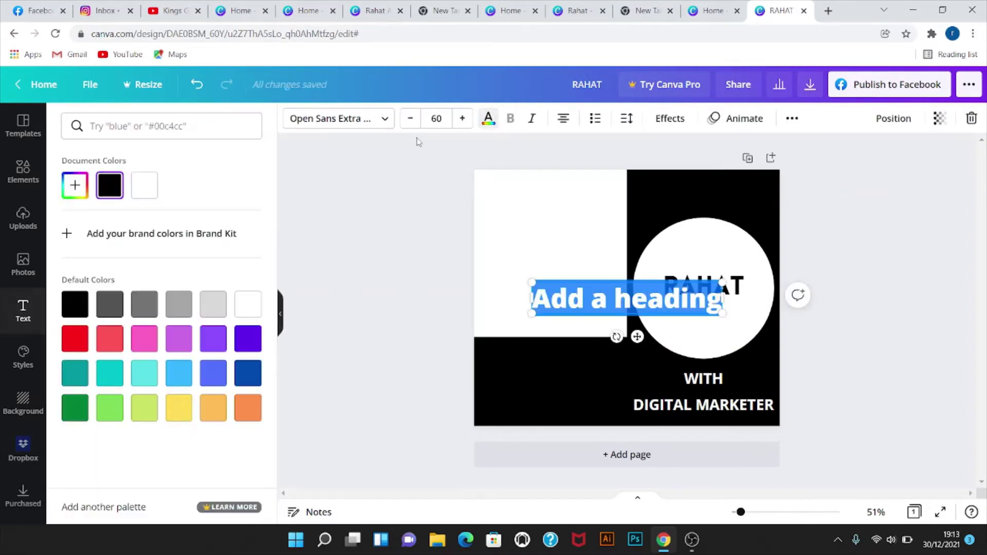
{"action": "left_click", "coordinate": [110, 191]}
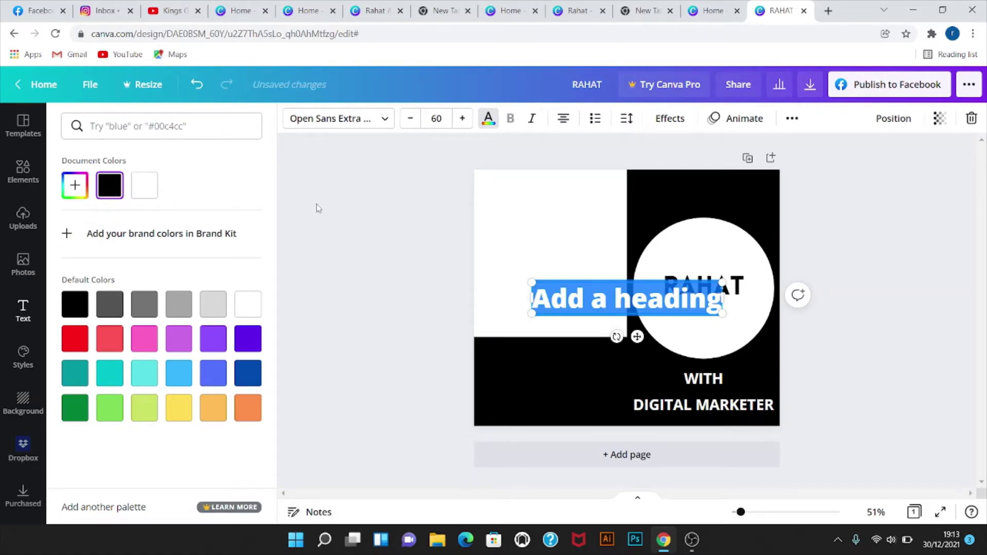
{"action": "type", "text": "u"}
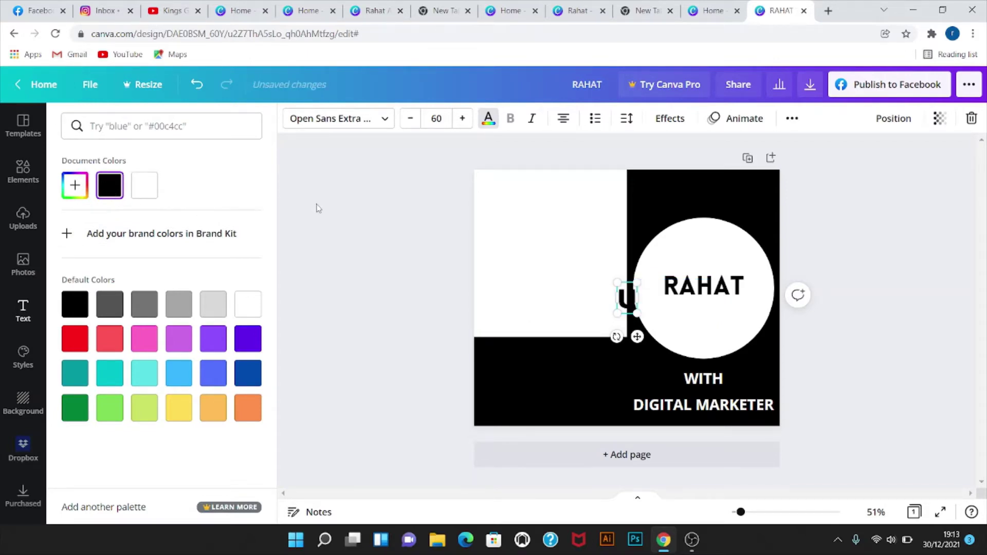
{"action": "key", "text": "BackSpace"}
{"action": "type", "text": "OU"}
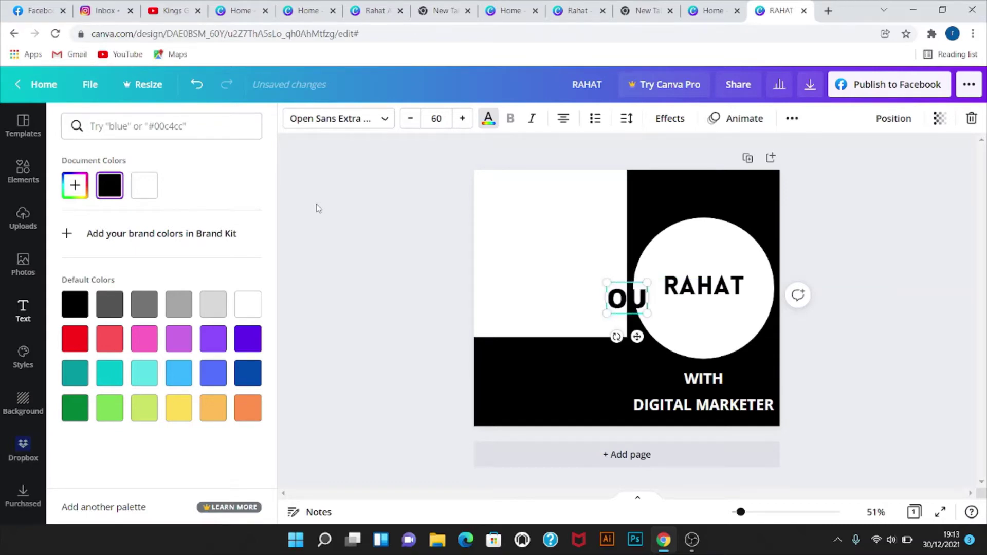